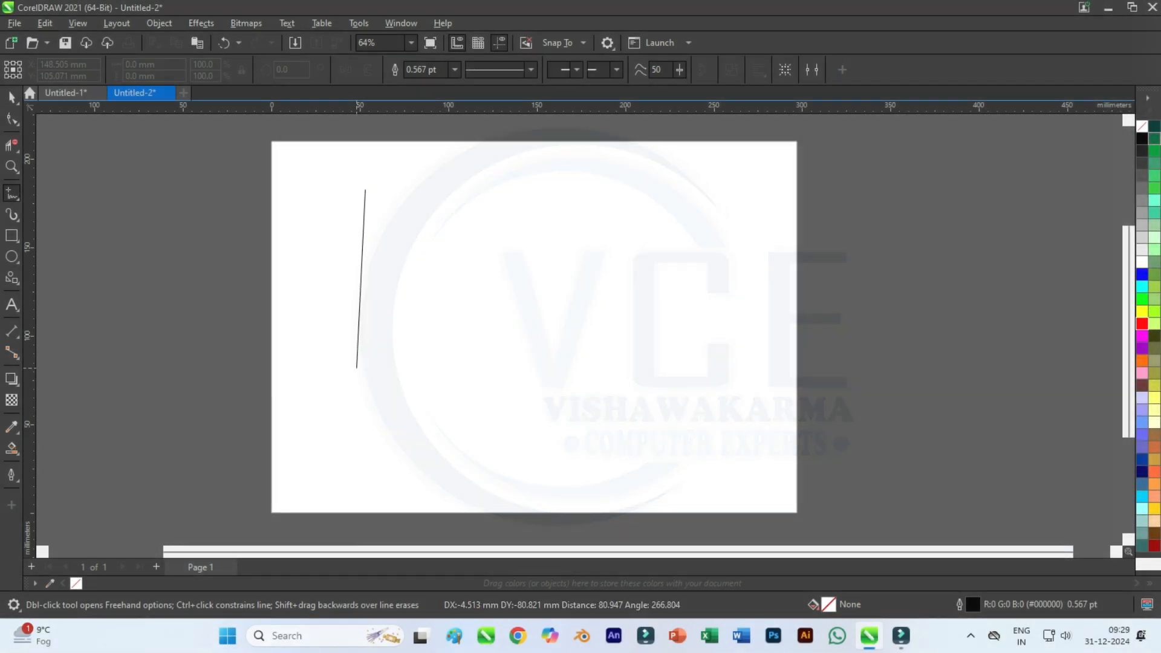
Draw a vertical line about 153 mm long, copy it about 30 mm to its right, and group the pair.
left_click(365, 460, "ctrl")
left_click(12, 97)
left_click_drag(365, 325, 417, 326)
right_click(418, 325)
left_click_drag(330, 166, 466, 516)
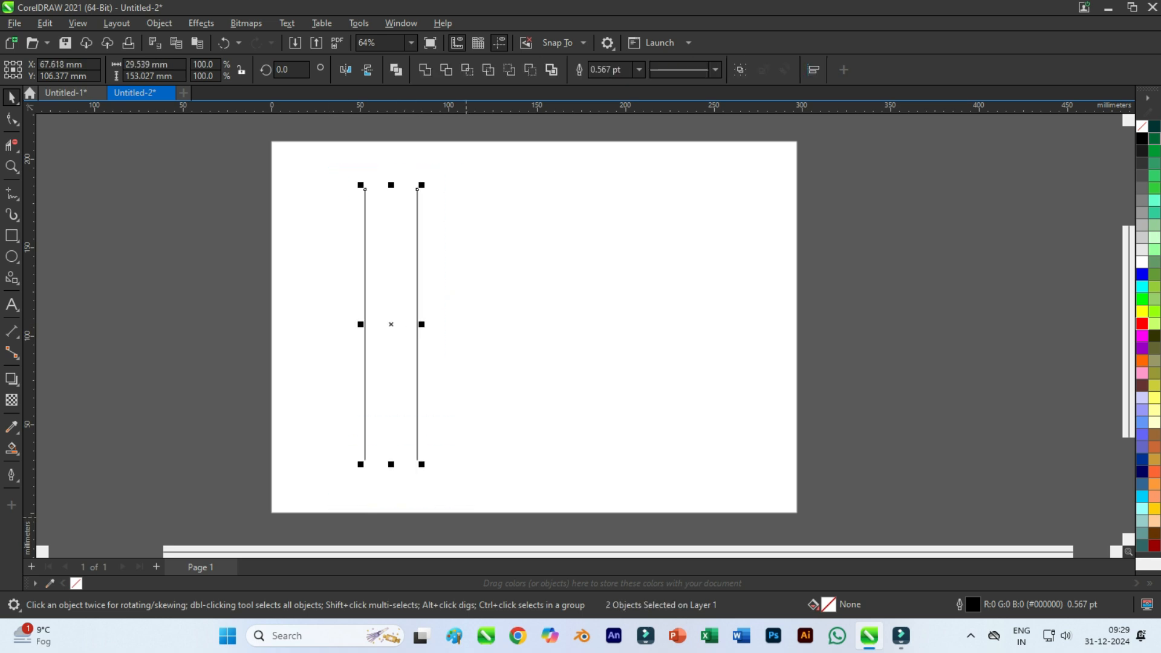
key("ctrl+g")
Rotate the grouped lines 30 degrees counterclockwise and add a horizontally mirrored copy of the pair beside them.
left_click(417, 202)
left_click_drag(422, 185, 347, 178)
left_click(325, 326)
left_click(360, 322)
left_click_drag(297, 323, 532, 323)
right_click(532, 323)
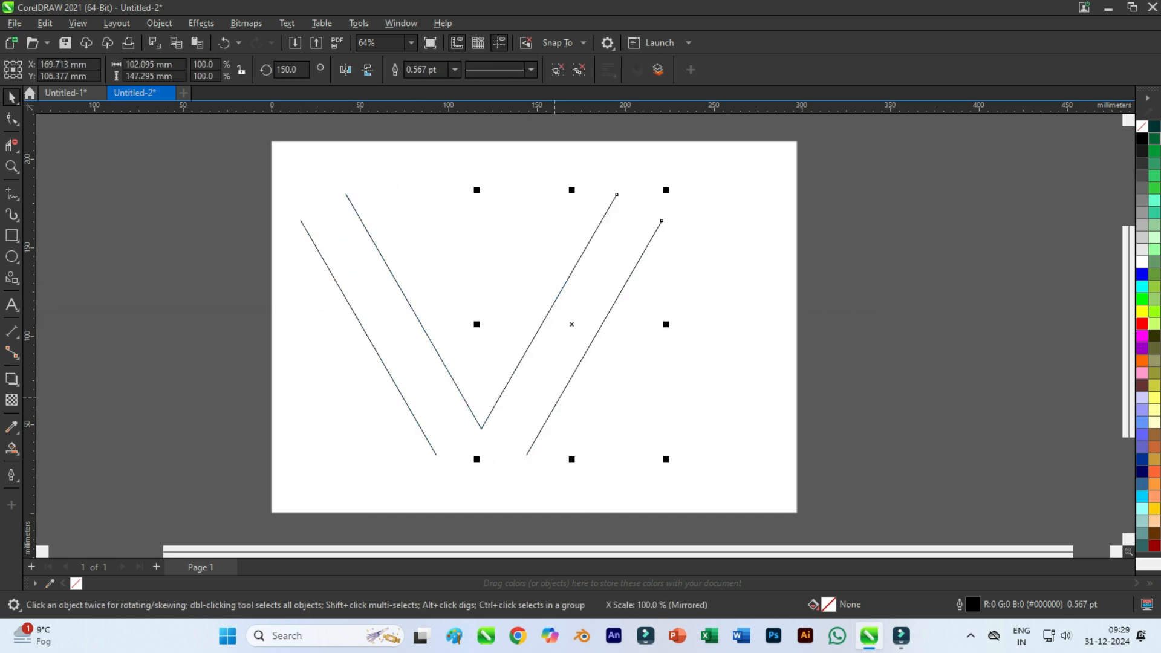
Move the mirrored pair so the outer lines meet in a V, and place a horizontal copy of the pair across its upper ends.
left_click_drag(526, 455, 436, 455)
left_click(521, 309)
left_click_drag(576, 187, 571, 220)
left_click(602, 295)
Place horizontal guidelines along the upper horizontal line and through the V's bottom vertex.
key("Escape")
scroll(578, 207, "up", 1)
scroll(546, 202, "down", 1)
left_click_drag(404, 213, 409, 221)
left_click_drag(417, 106, 433, 454)
key("Escape")
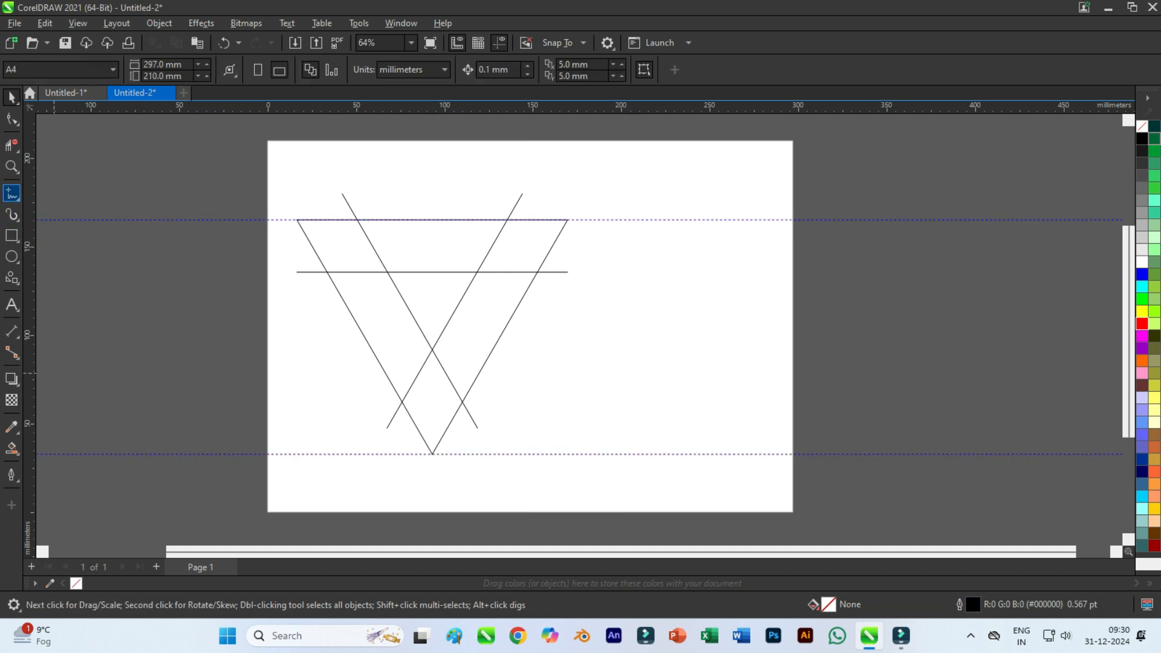
Draw horizontal lines along both guidelines extending to the right, starting the lower one at the V's bottom vertex.
left_click(11, 193)
left_click(432, 454)
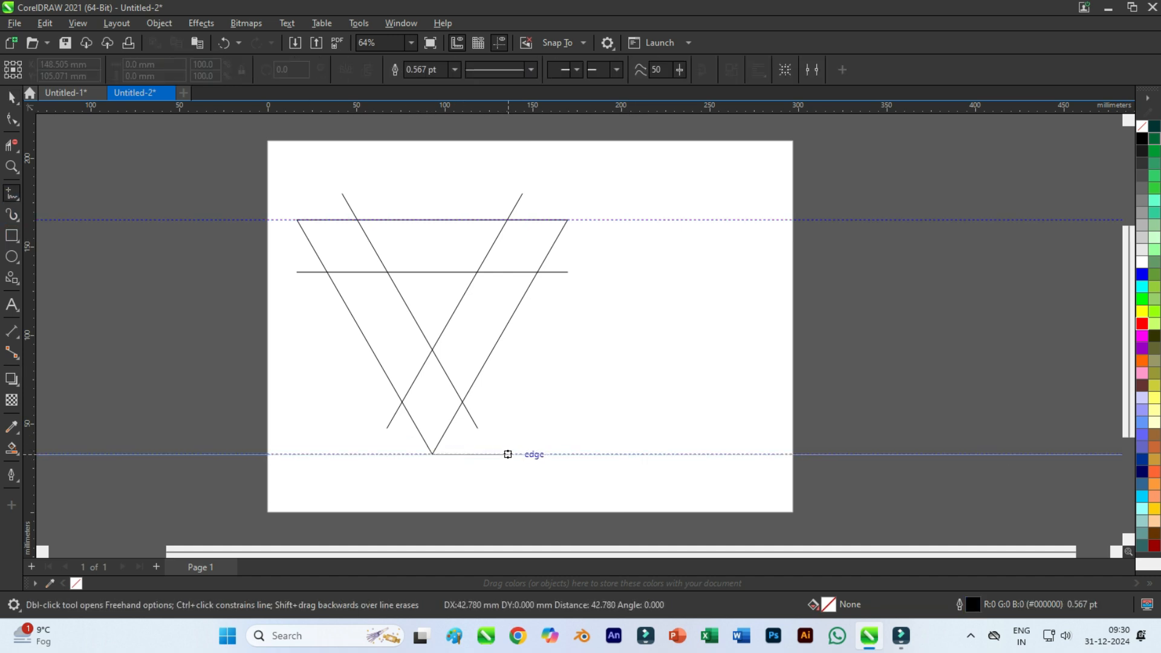
left_click(778, 454)
left_click(465, 219)
left_click(862, 219)
key("space")
key("Escape")
Draw a circle about 132.5 mm in diameter between the guidelines, centred on the V's outer right line.
key("F7")
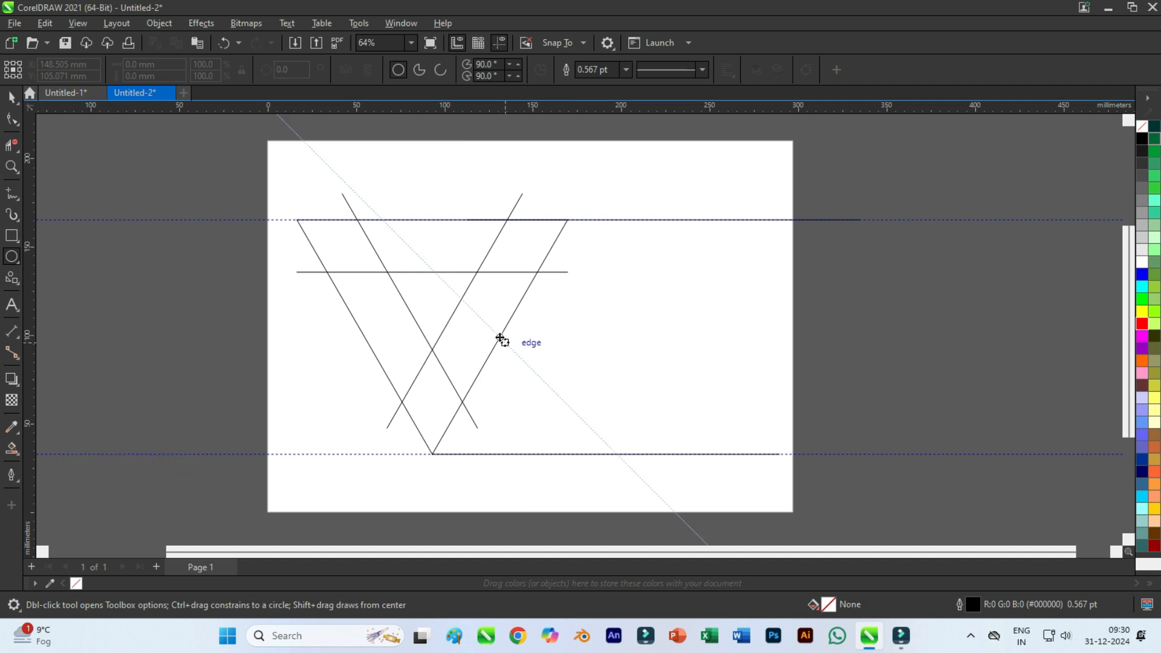
mouse_move(499, 336)
left_mouse_down()
mouse_move(541, 296)
mouse_move(553, 248)
mouse_move(539, 219)
left_mouse_up()
key("space")
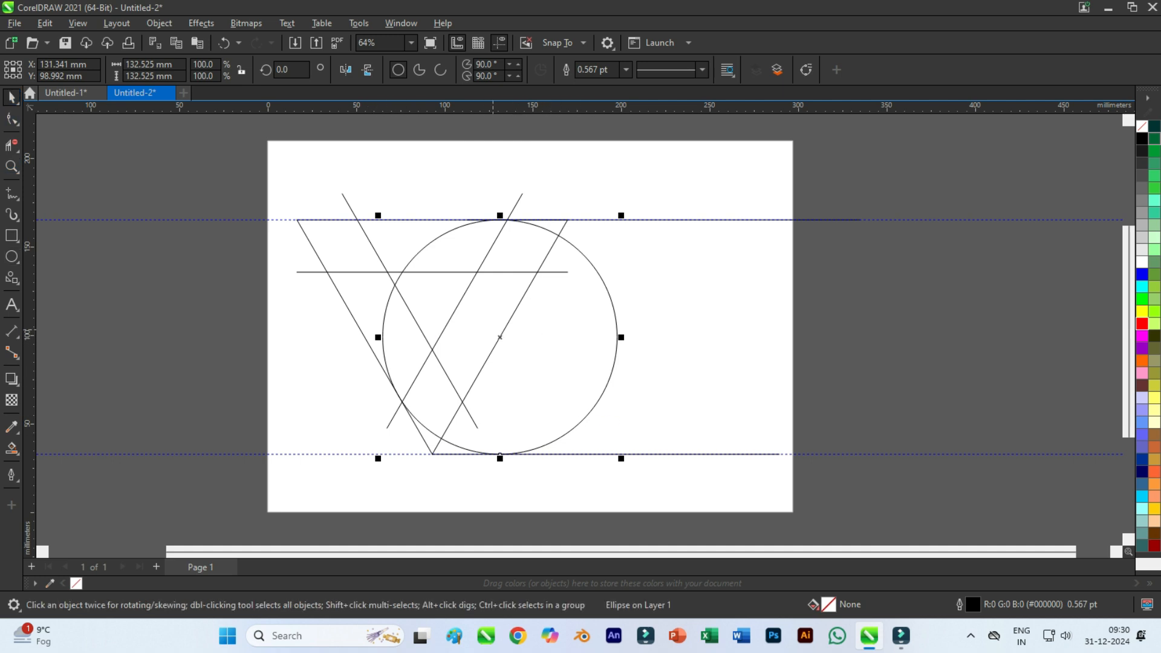
key("Escape")
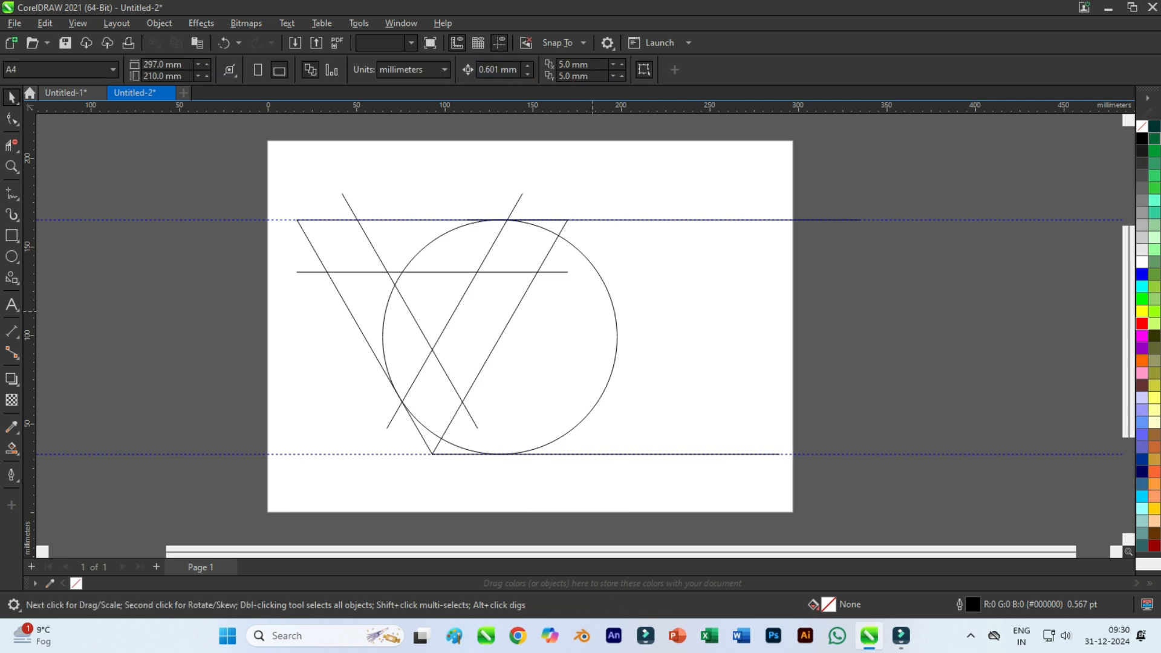
Nudge the circle right until its left side meets the V's inner right line near the lower horizontal line.
left_click(593, 311)
key("Right")
key("Right")
key("Right")
key("Right")
key("Right")
key("Right")
key("Right")
key("Right")
key("Right")
key("Right")
key("Right")
key("Right")
key("Right")
key("Right")
key("Right")
key("Right")
key("Right")
key("Right")
key("Right")
key("Right")
key("Right")
key("Right")
key("Right")
key("Right")
key("Right")
key("Right")
key("Right")
key("Right")
key("Right")
key("Right")
key("Right")
key("Right")
key("Right")
key("Right")
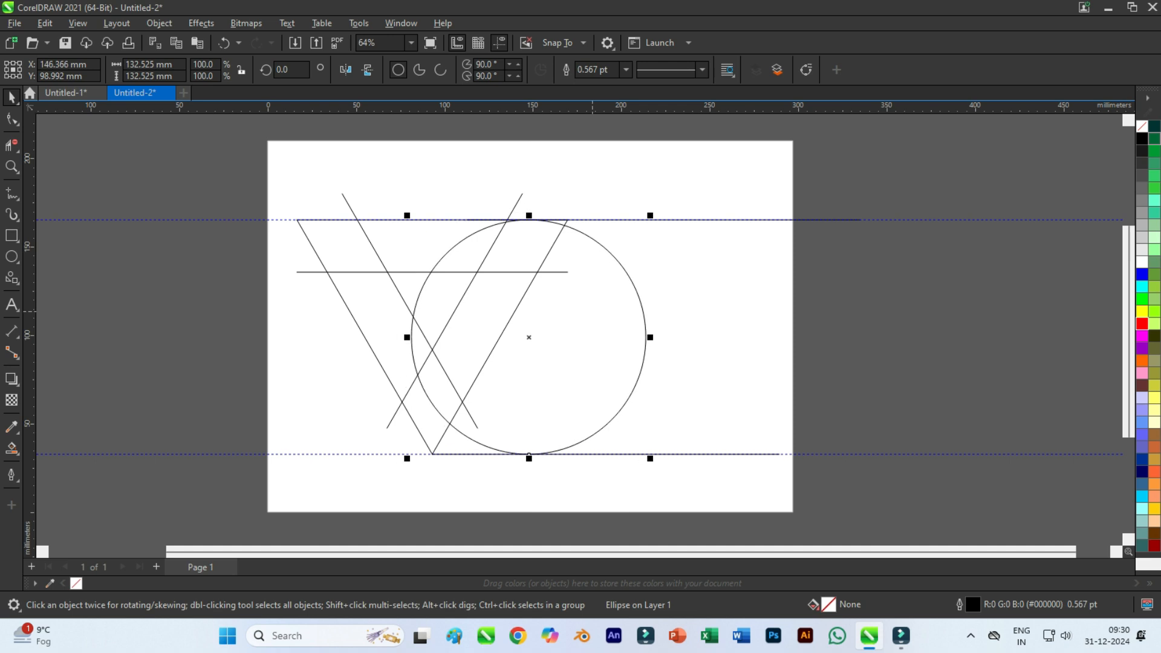
key("Right")
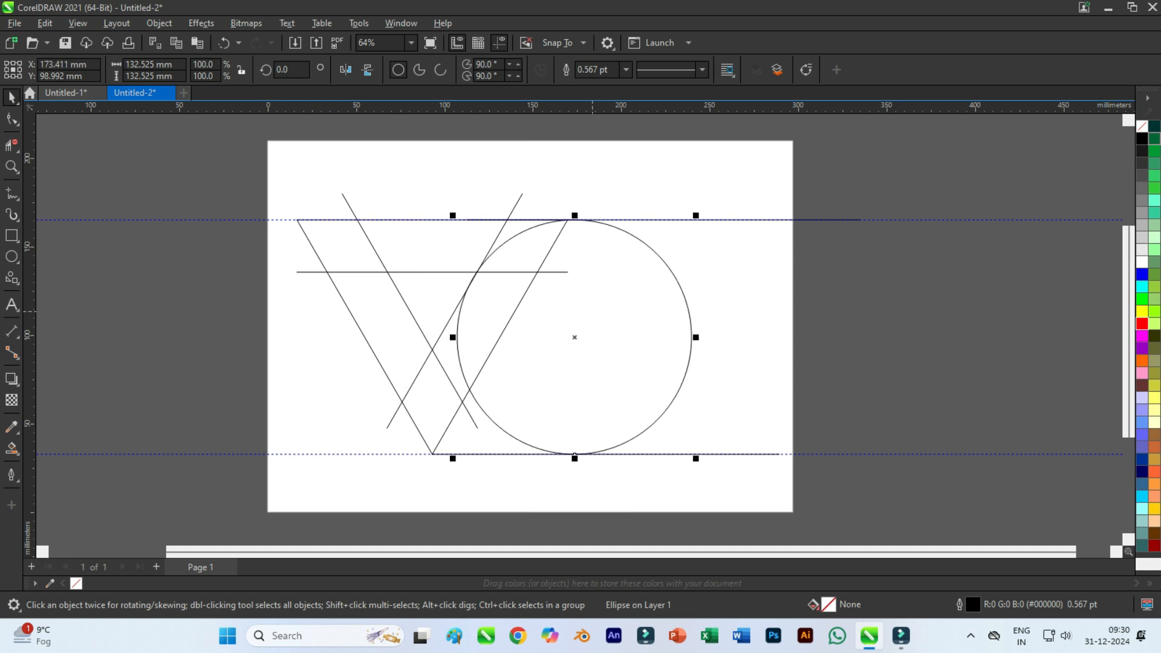
scroll(473, 271, "up", 15)
key("Right")
key("Right")
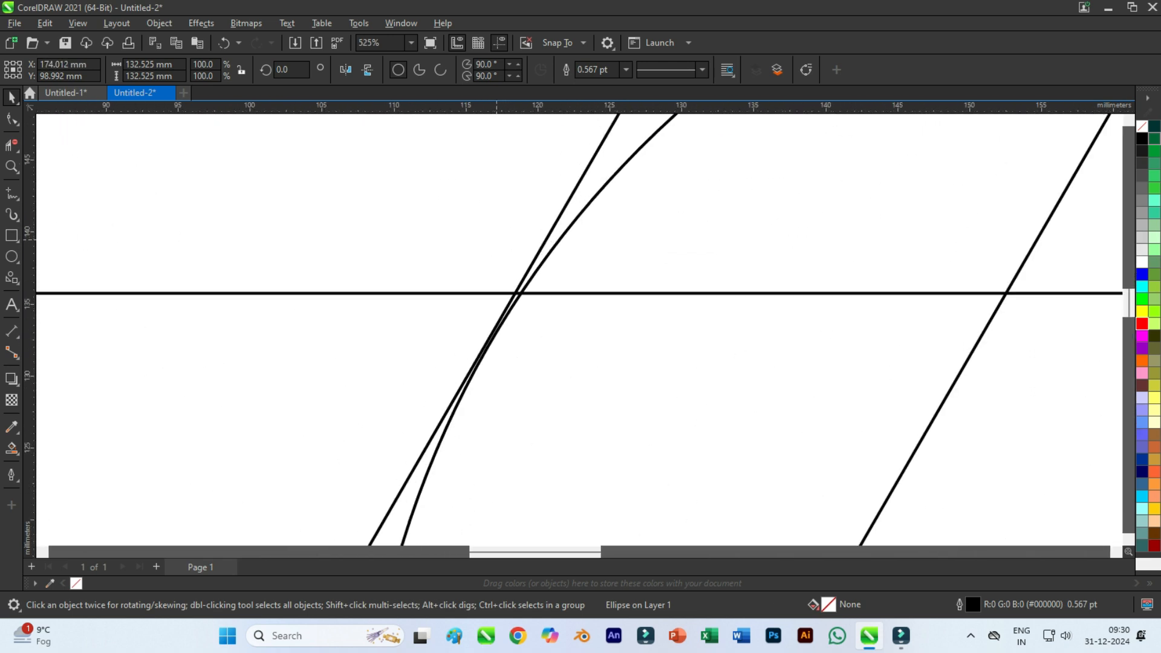
key("Left")
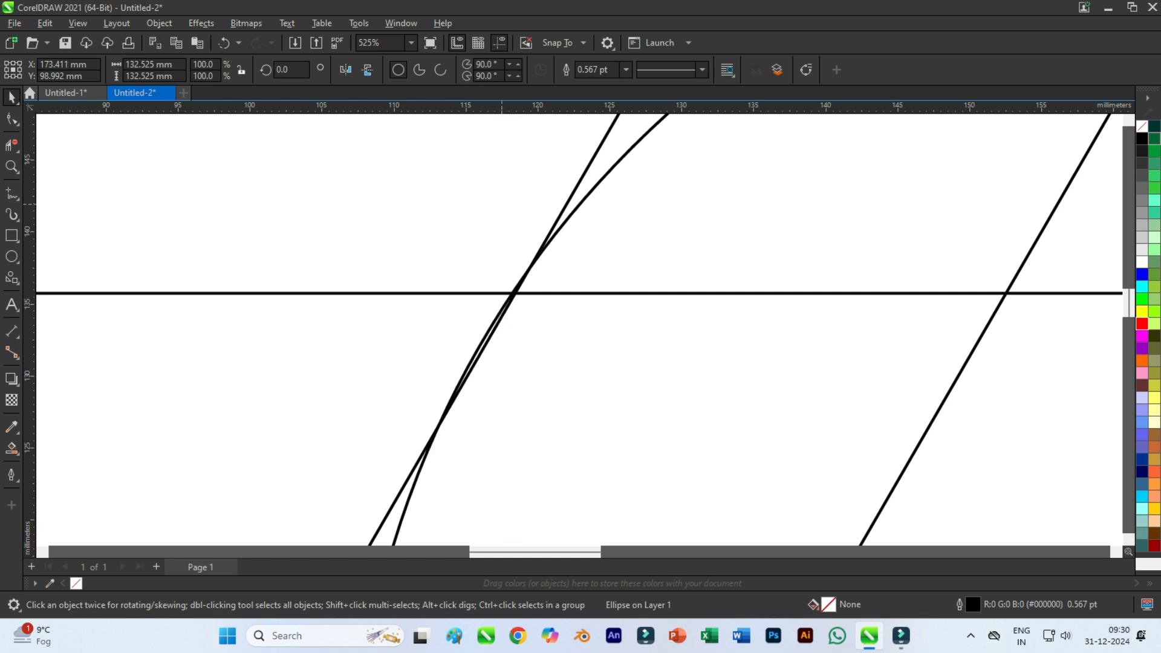
Set the nudge distance to 0.101 mm and fine-nudge the circle right until it is tangent to the V's inner right line.
left_click(508, 170)
scroll(507, 170, "down", 3)
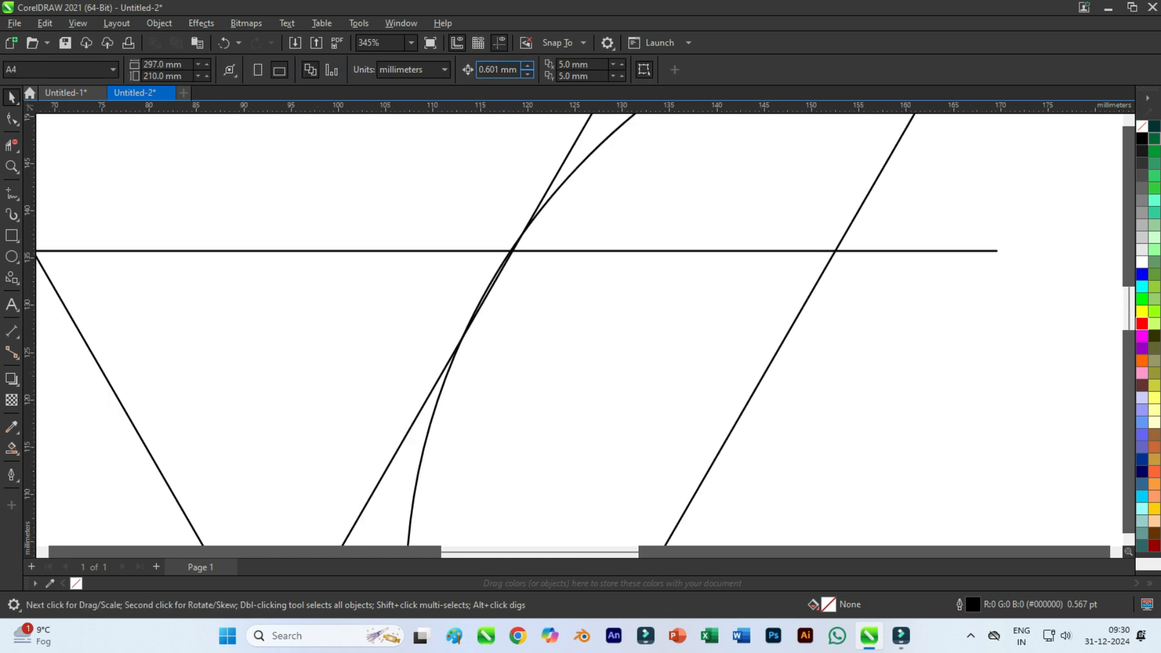
left_click(528, 74)
left_click(528, 227)
key("Right")
key("Right")
key("Right")
key("Right")
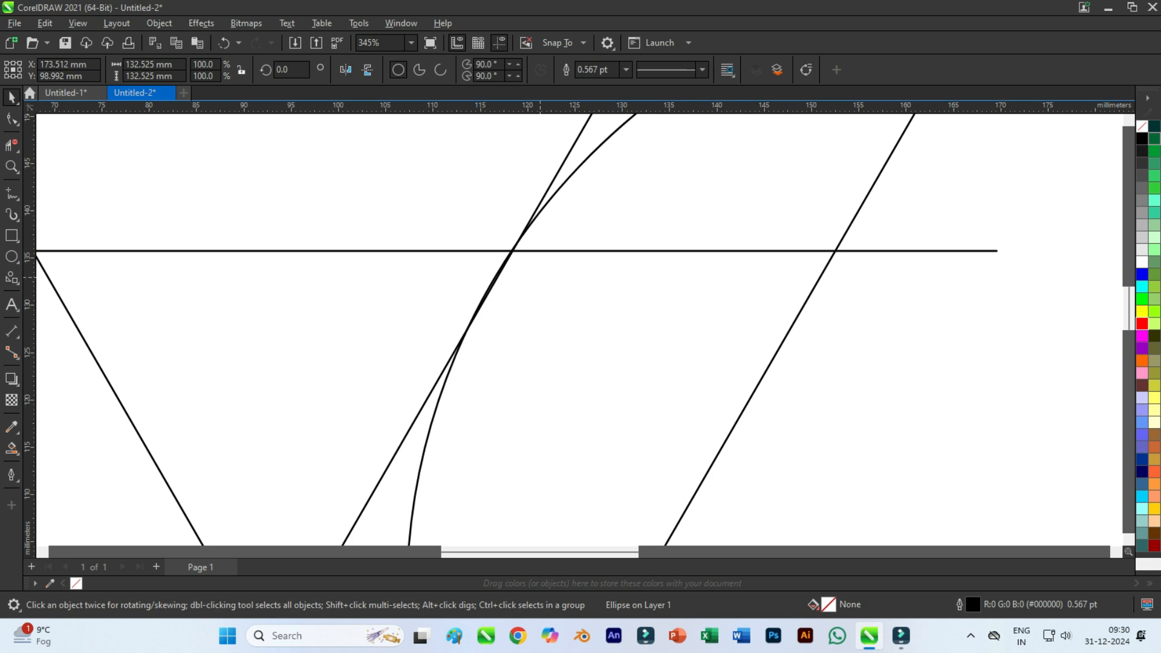
scroll(541, 276, "down", 5)
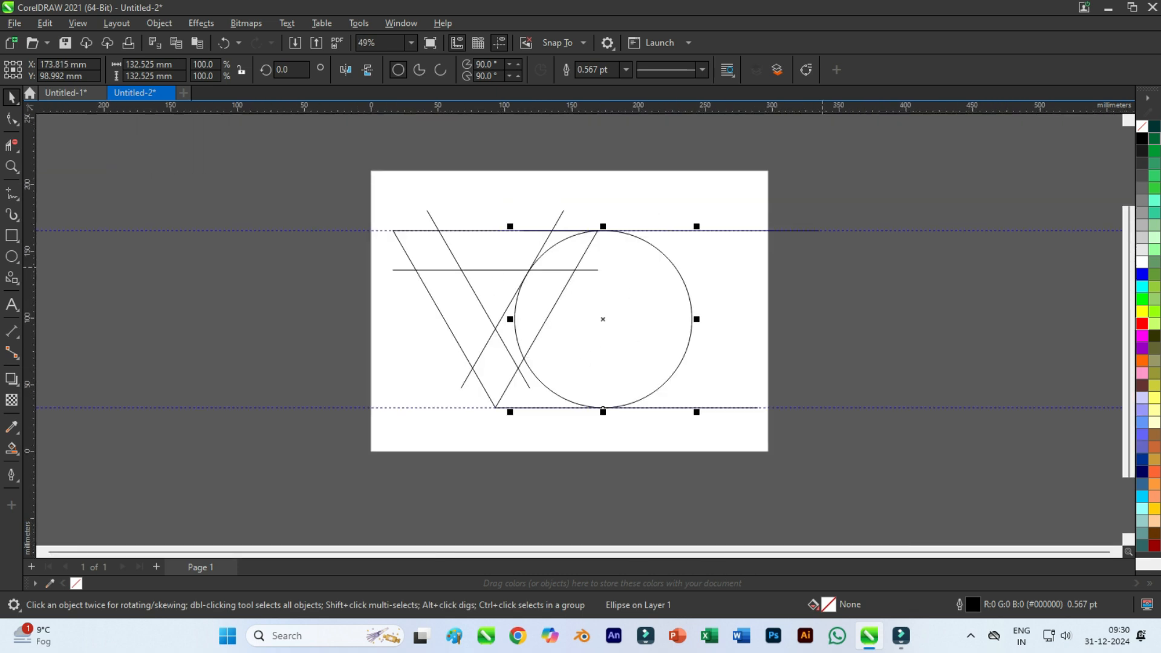
left_click(968, 320)
Create a concentric copy of the circle scaled to about 73.4 mm in diameter, touching the V's outer right line.
scroll(608, 281, "up", 1)
left_click(608, 286)
left_click_drag(740, 476, 678, 447)
scroll(562, 288, "up", 4)
left_click_drag(487, 156, 497, 166)
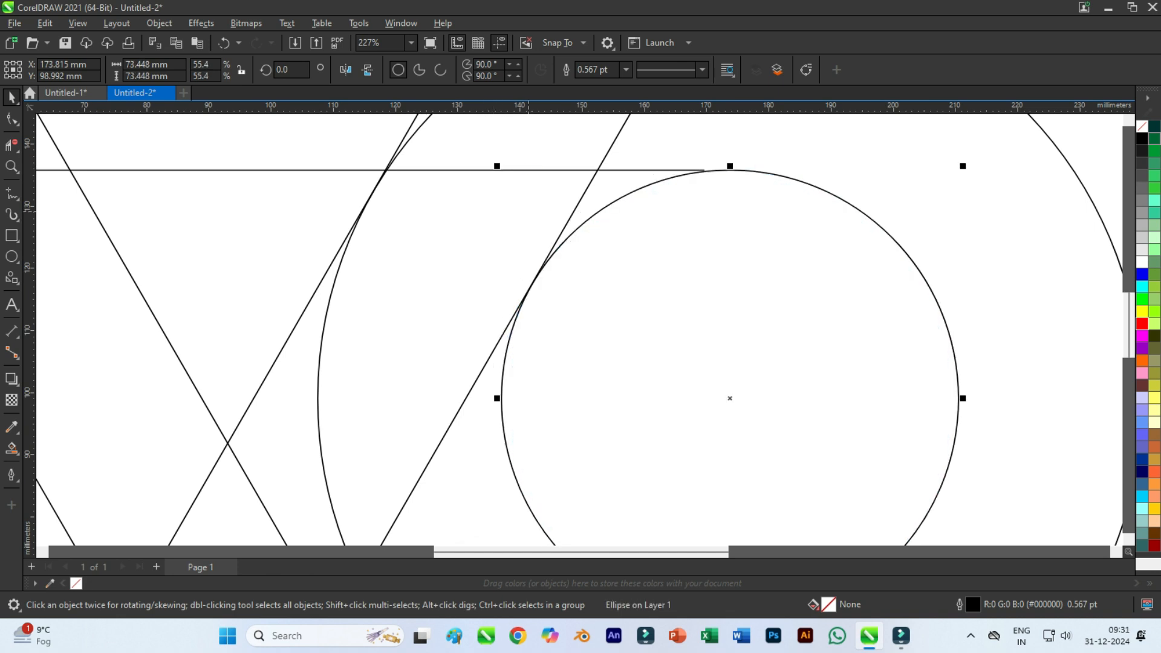
scroll(525, 212, "down", 5)
left_click(740, 209)
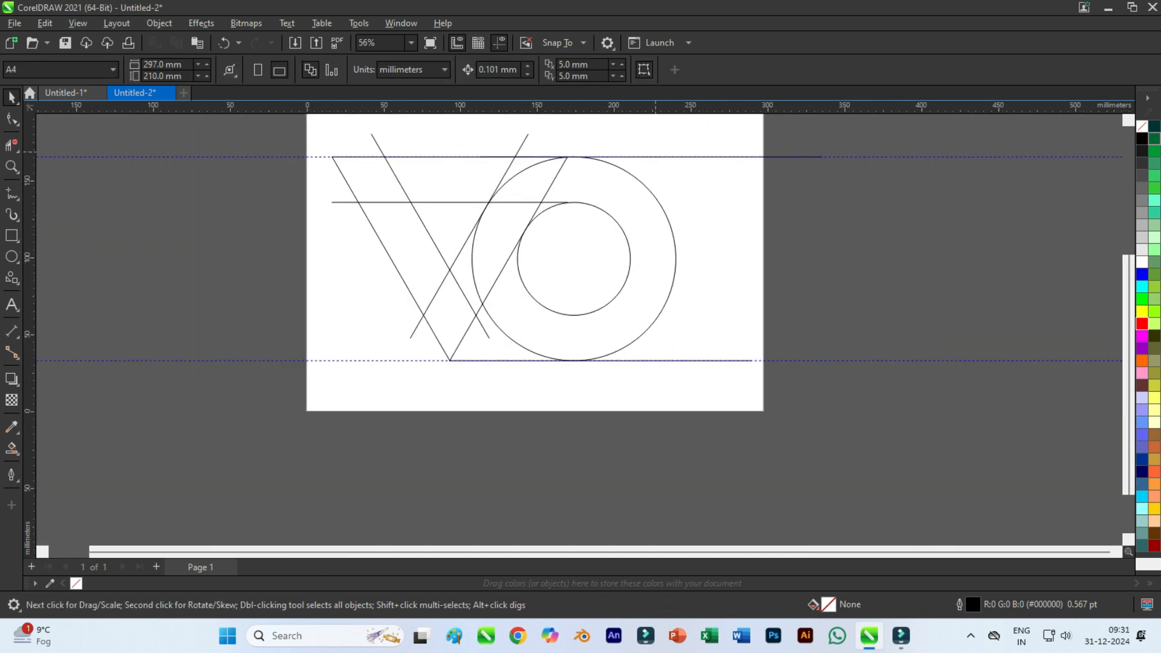
Draw a 45-degree line from the circles' centre up and right past the large circle, spanning about 77 mm horizontally and vertically.
scroll(622, 193, "up", 2)
left_click_drag(558, 161, 503, 185)
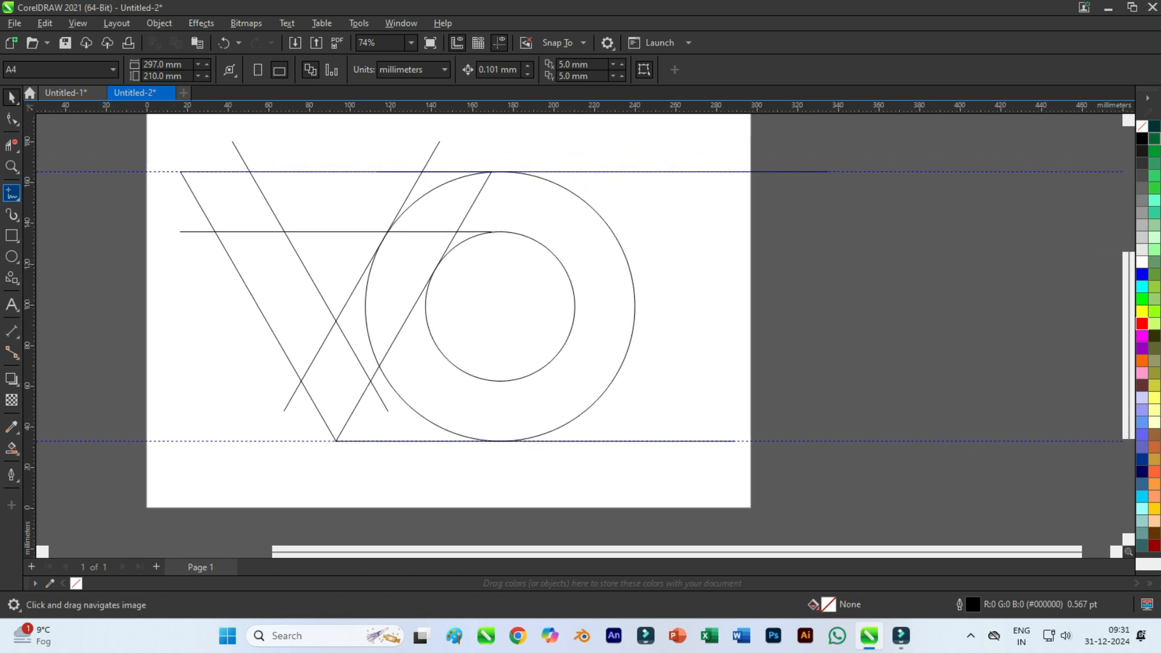
left_click(500, 306)
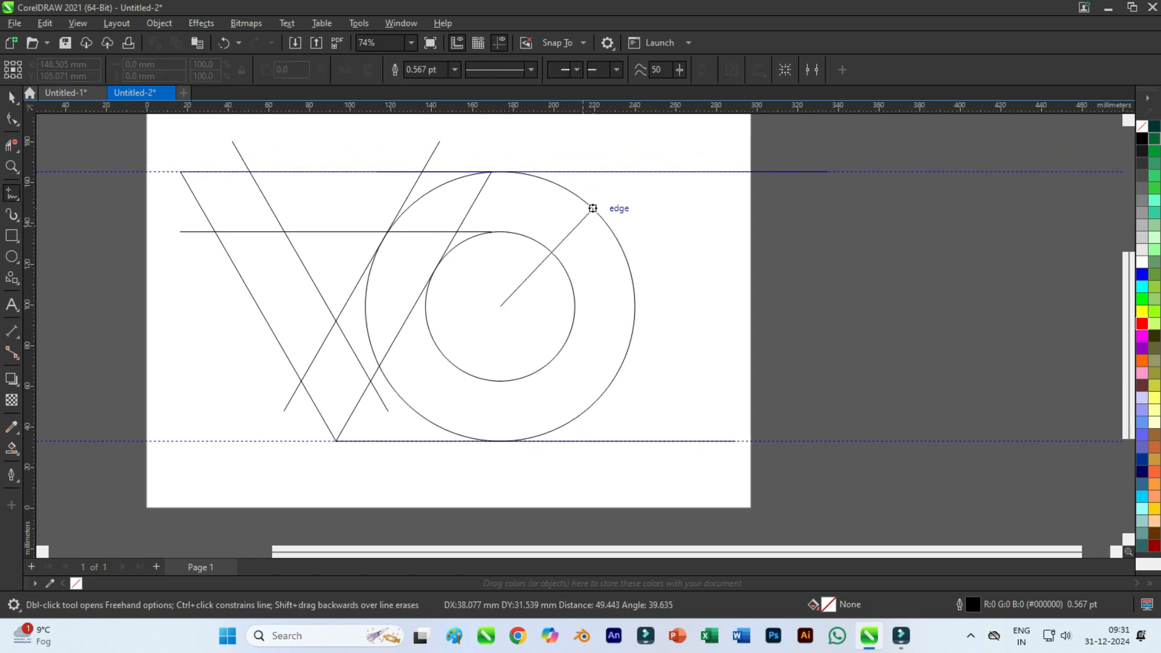
left_click(658, 148)
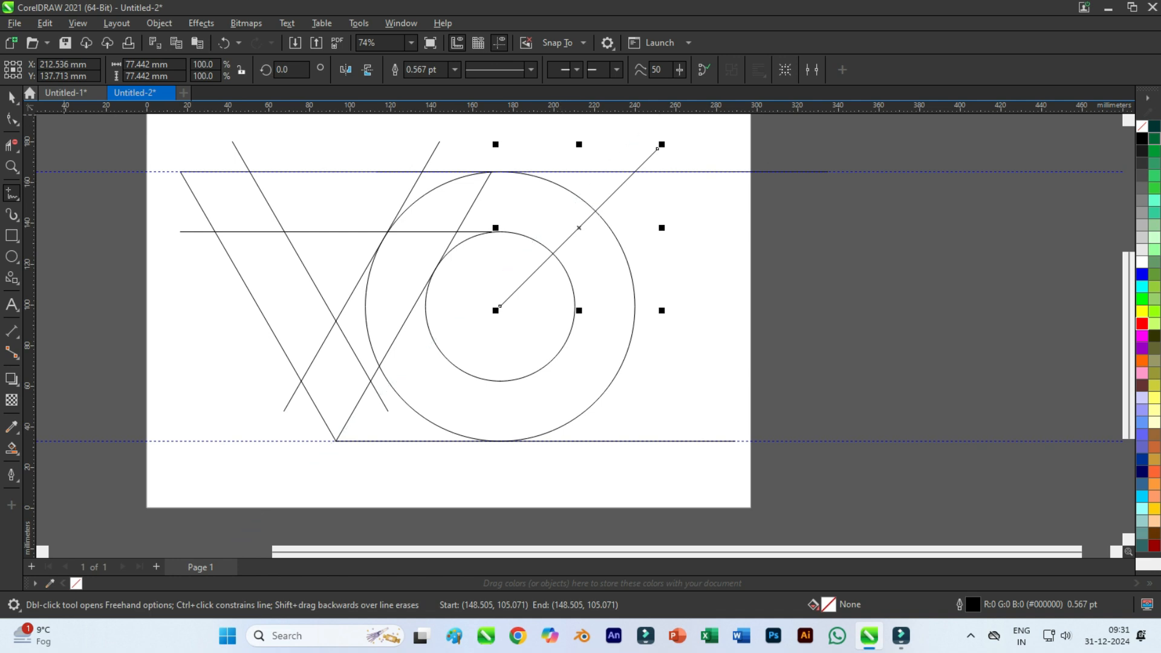
key("space")
Add a copy of the diagonal line rotated to 270 degrees about the circles' centre, pointing down and right.
left_click(615, 192)
left_click_drag(582, 224, 503, 303)
left_click_drag(664, 144, 661, 468)
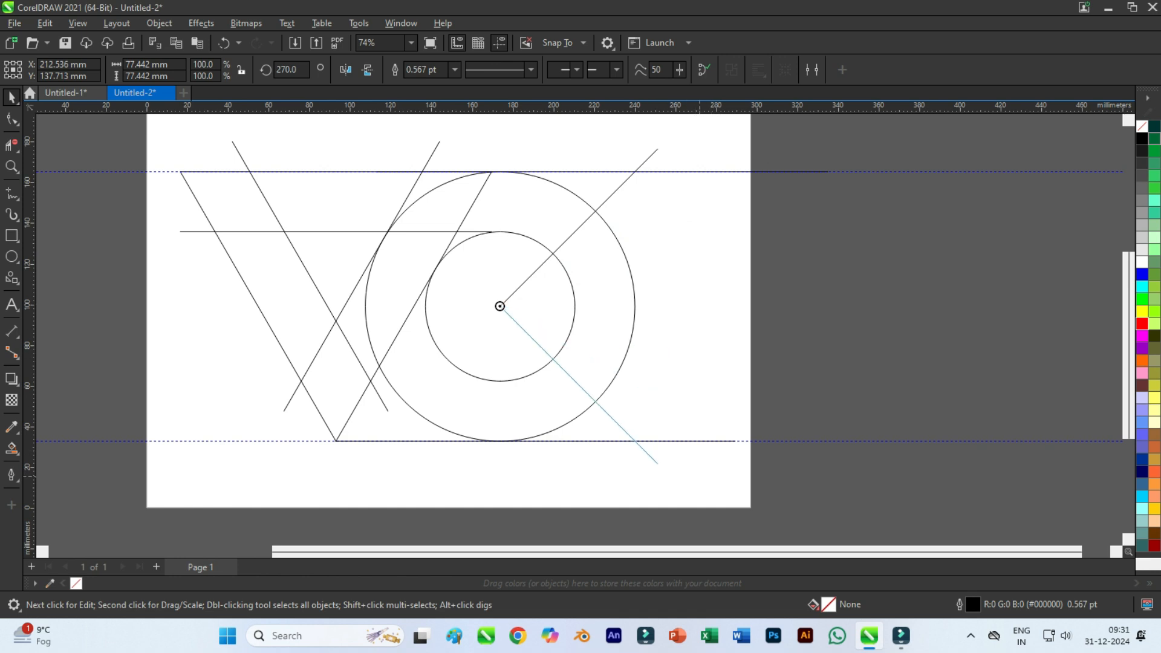
right_click(698, 478)
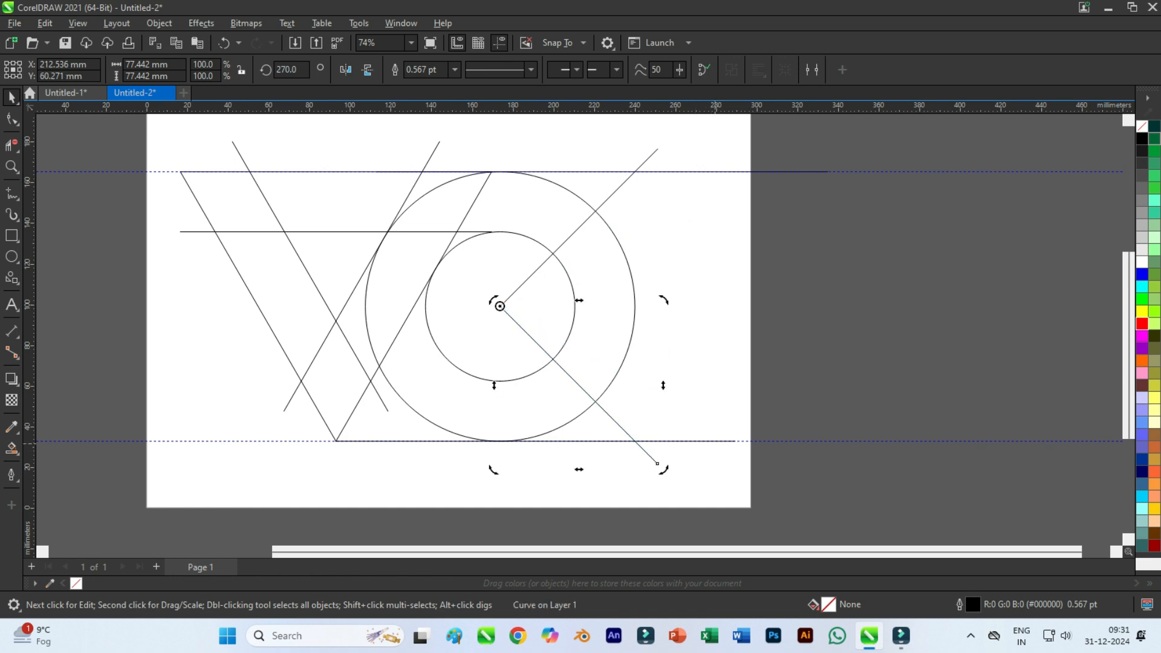
left_click(724, 285)
Ungroup the V's right-hand pair of lines.
left_click(332, 272)
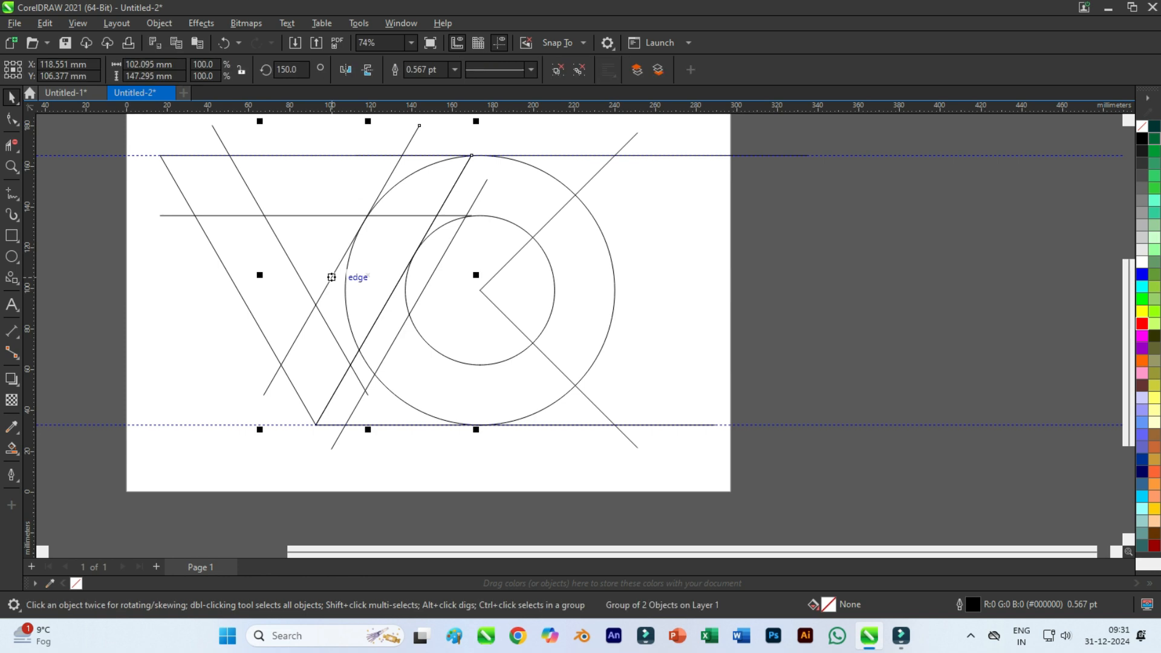
right_click(332, 272)
left_click(379, 233)
left_click(356, 315)
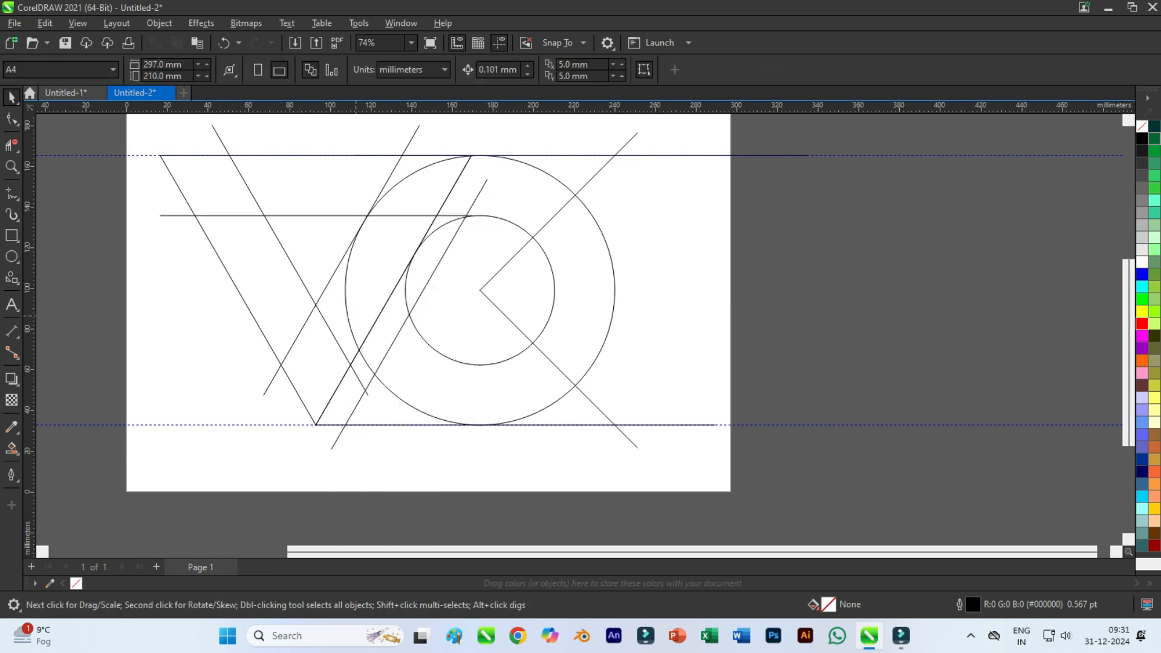
Copy the V's inner right line parallel to its upper-left side and group the two lines.
left_click(327, 285)
left_click_drag(336, 269, 316, 249)
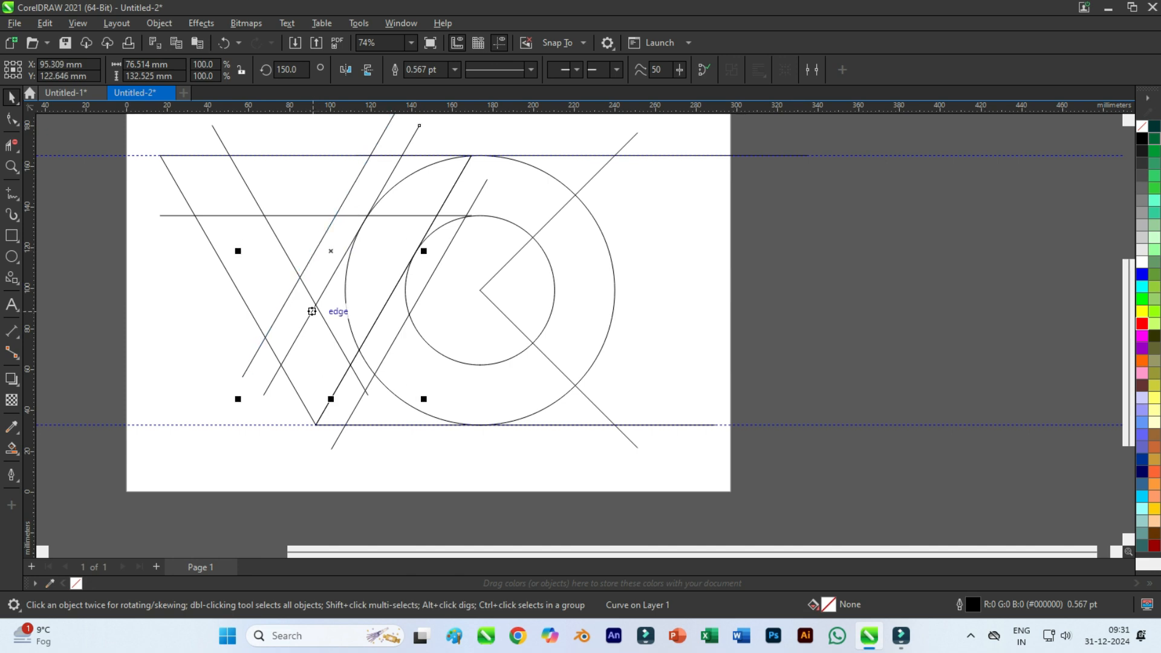
left_click(313, 310, "shift")
key("ctrl+g")
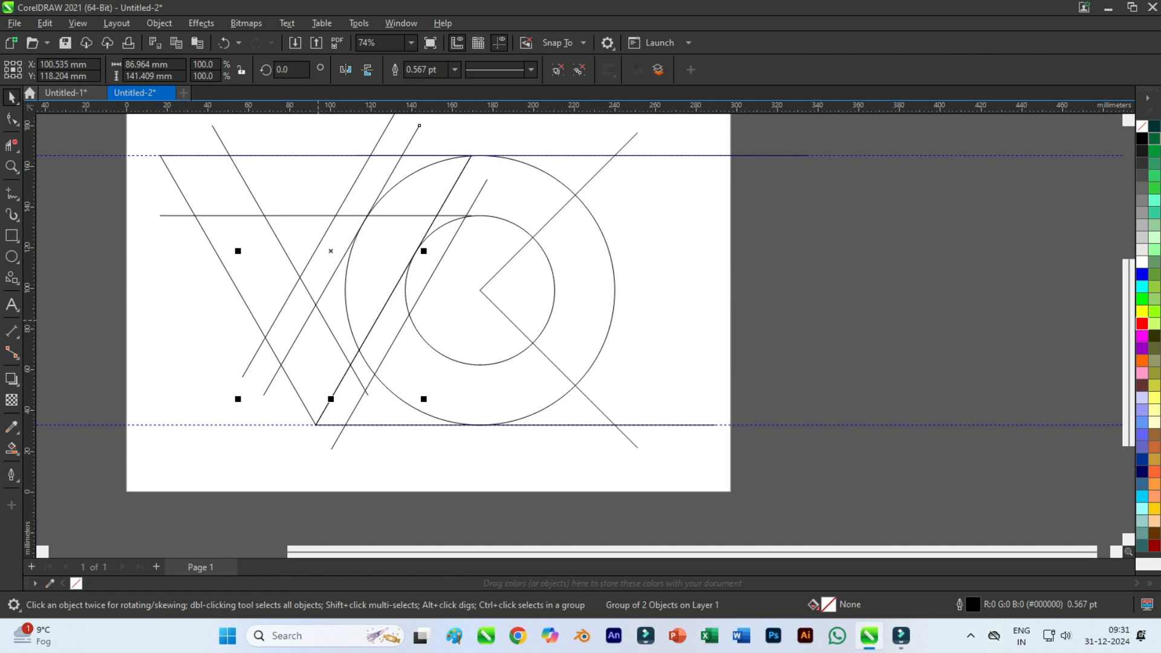
Duplicate the grouped pair and snap the copy onto the V's outer right line, replacing the extra parallel line there.
key("ctrl+d")
key("Escape")
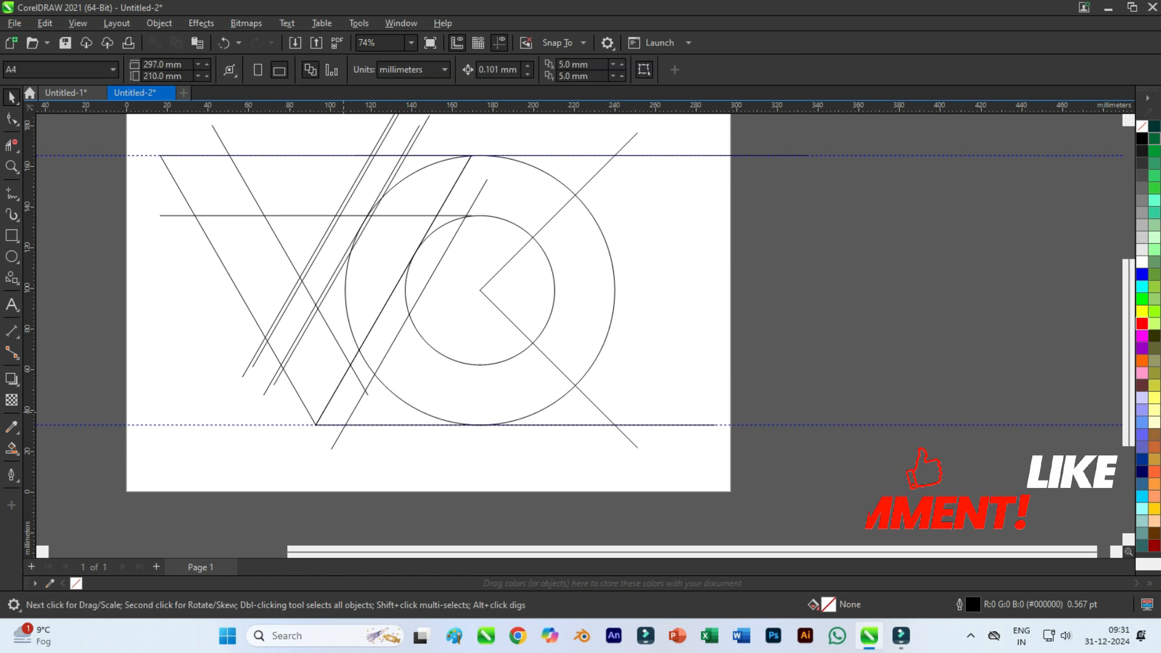
left_click(352, 414)
left_click_drag(283, 311, 359, 350)
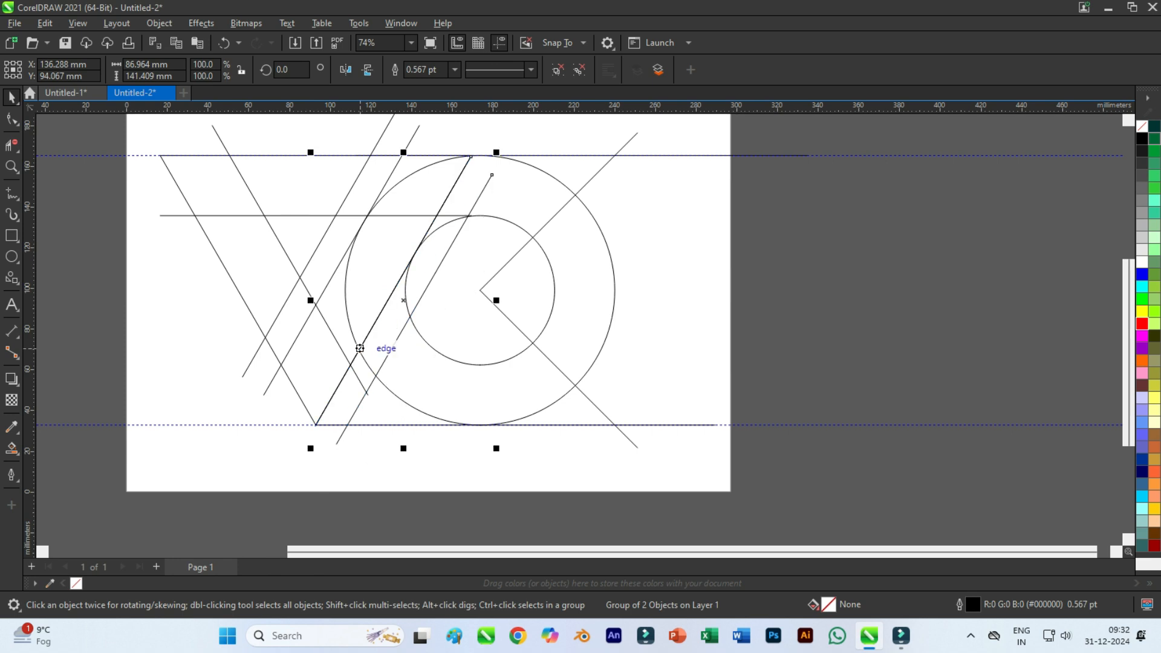
scroll(500, 389, "down", 1)
left_click(485, 346)
scroll(443, 230, "up", 1)
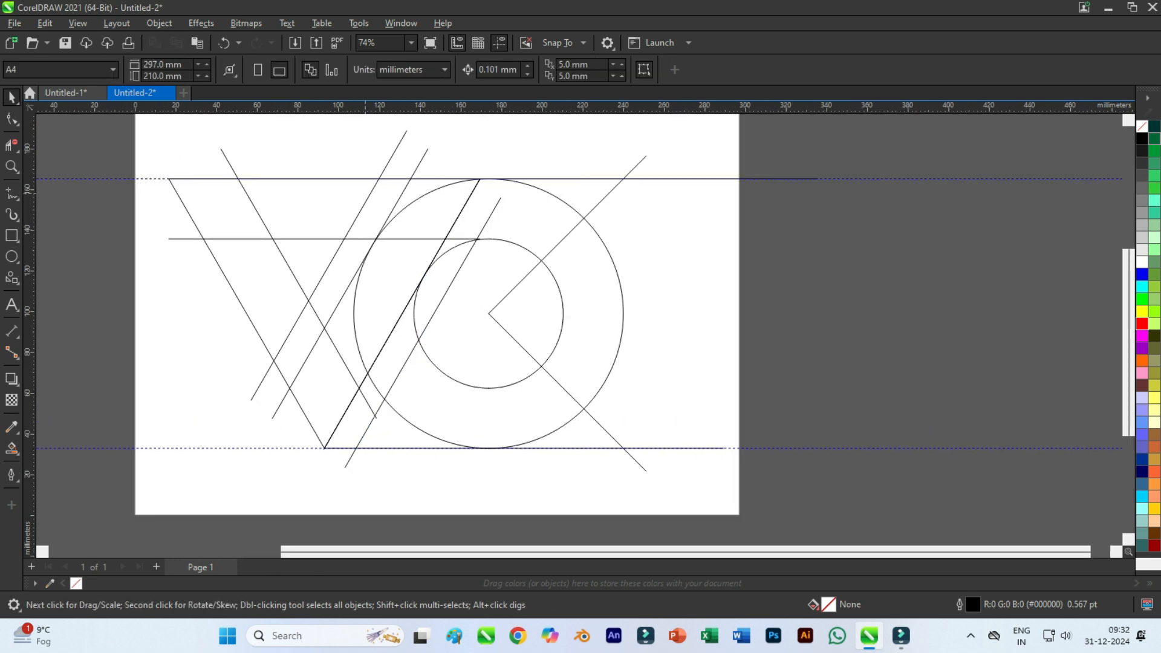
Create a concentric copy of the large circle enlarged to about 159.5 mm in diameter, touching the outermost offset line.
scroll(367, 199, "up", 2)
left_click(448, 207)
right_click(448, 208)
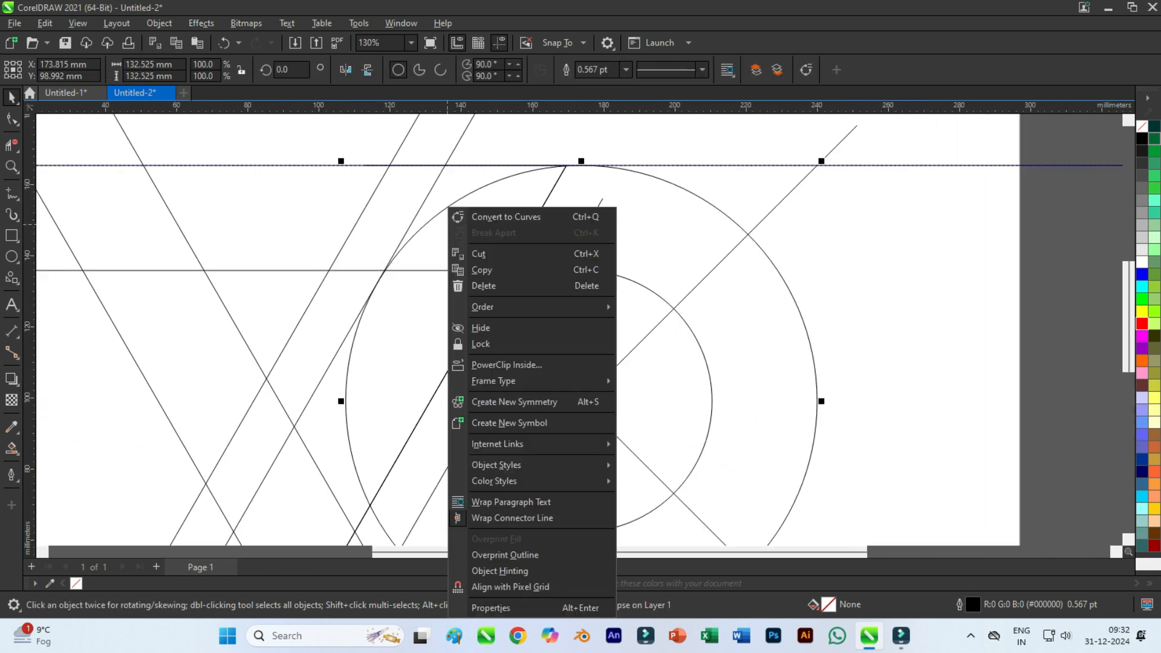
key("Escape")
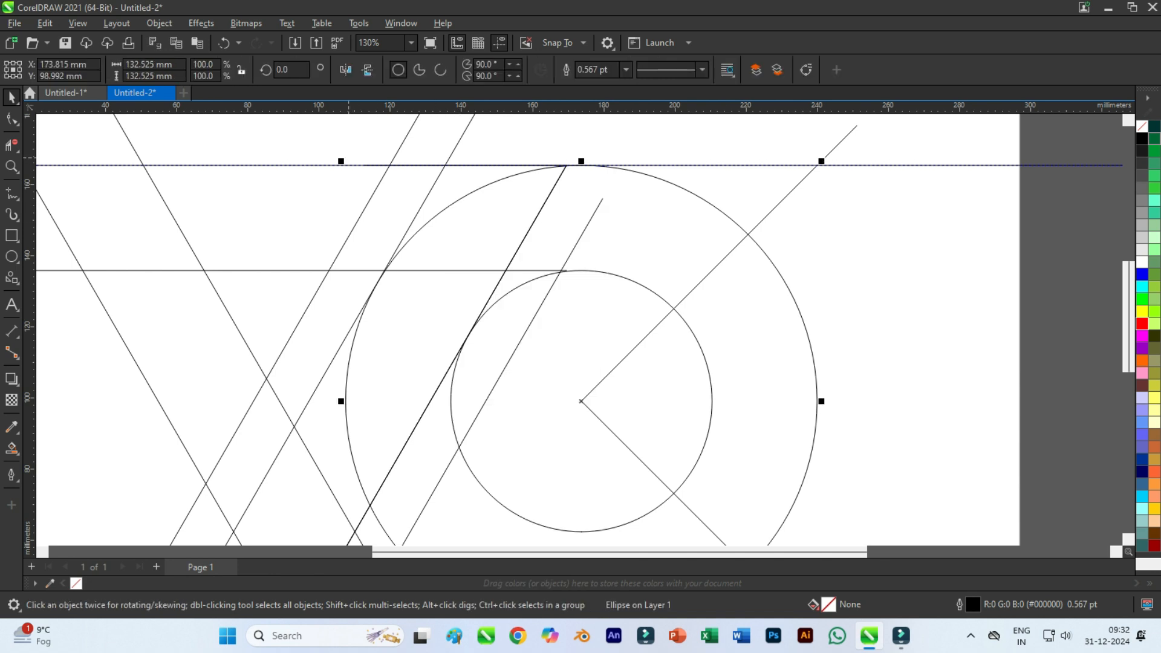
left_click_drag(345, 165, 294, 235)
scroll(328, 337, "up", 3)
scroll(347, 266, "down", 6)
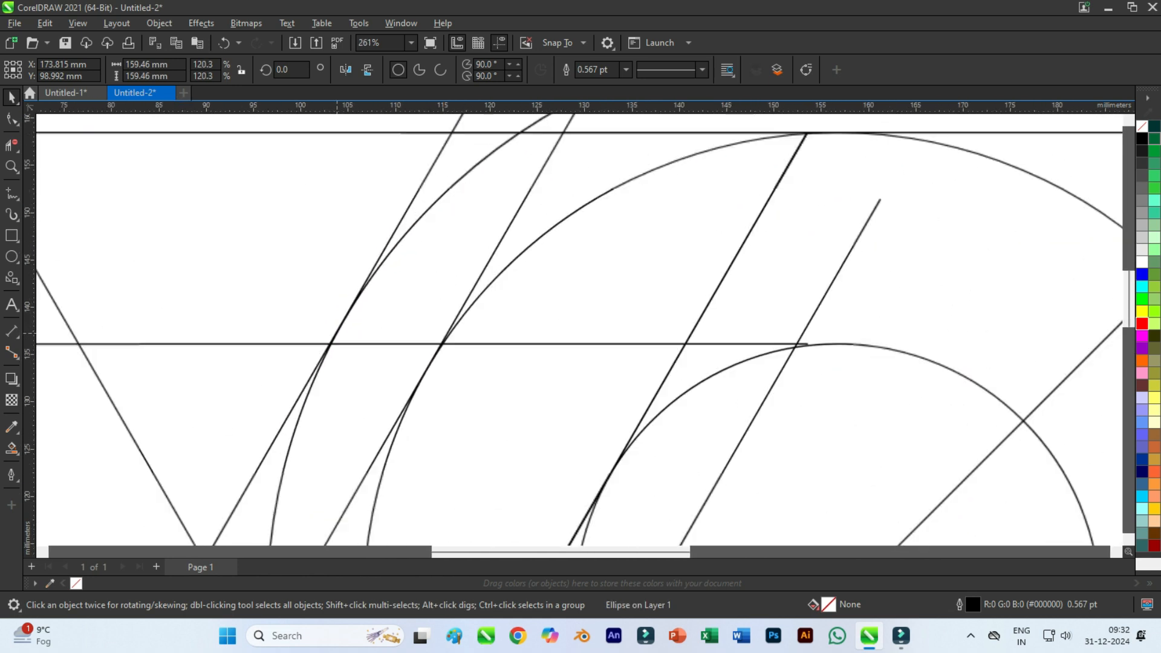
key("Escape")
Delete the middle horizontal line's segment inside the V's left arm and the outer offset line's part above that horizontal.
scroll(304, 356, "up", 3)
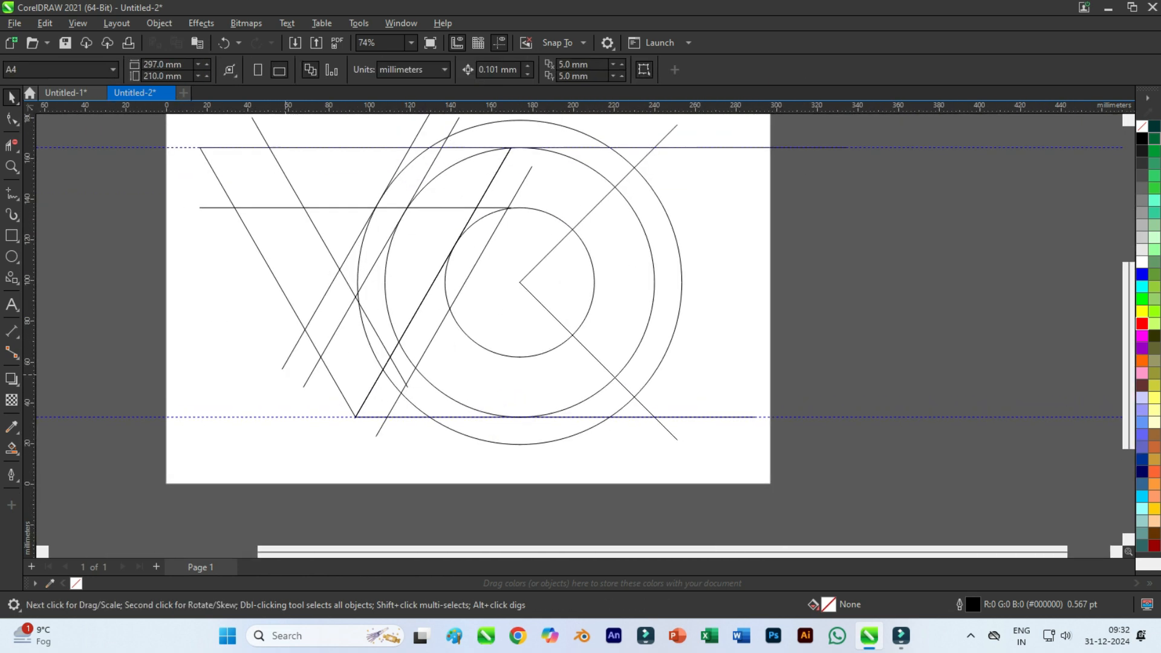
left_click(12, 145)
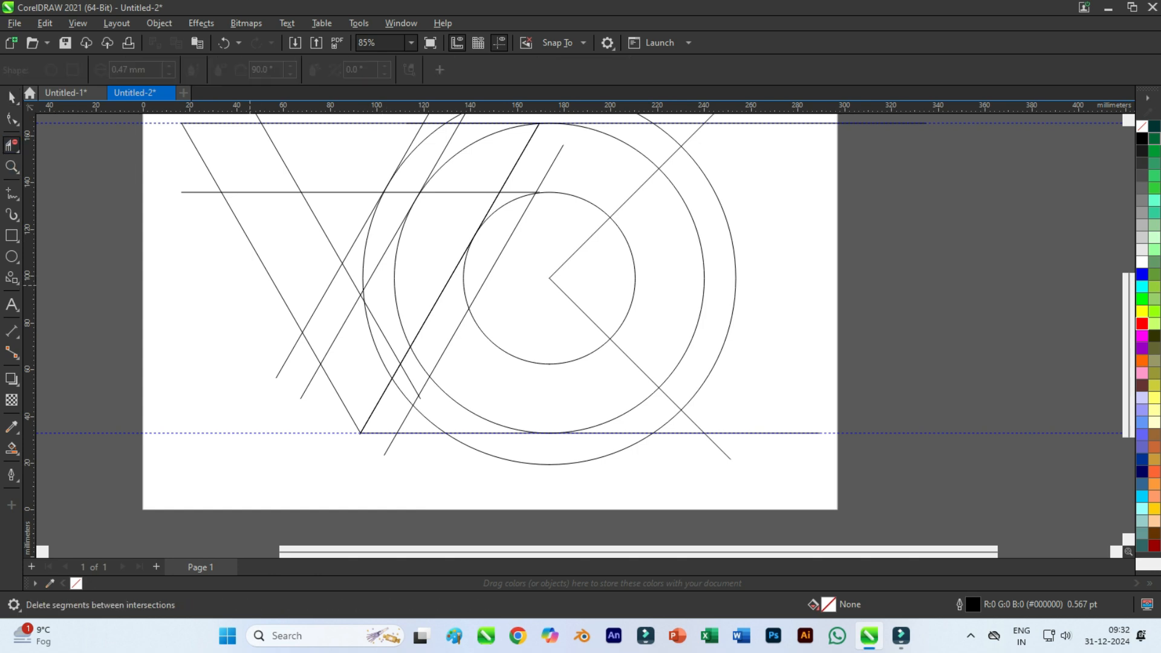
scroll(316, 290, "up", 1)
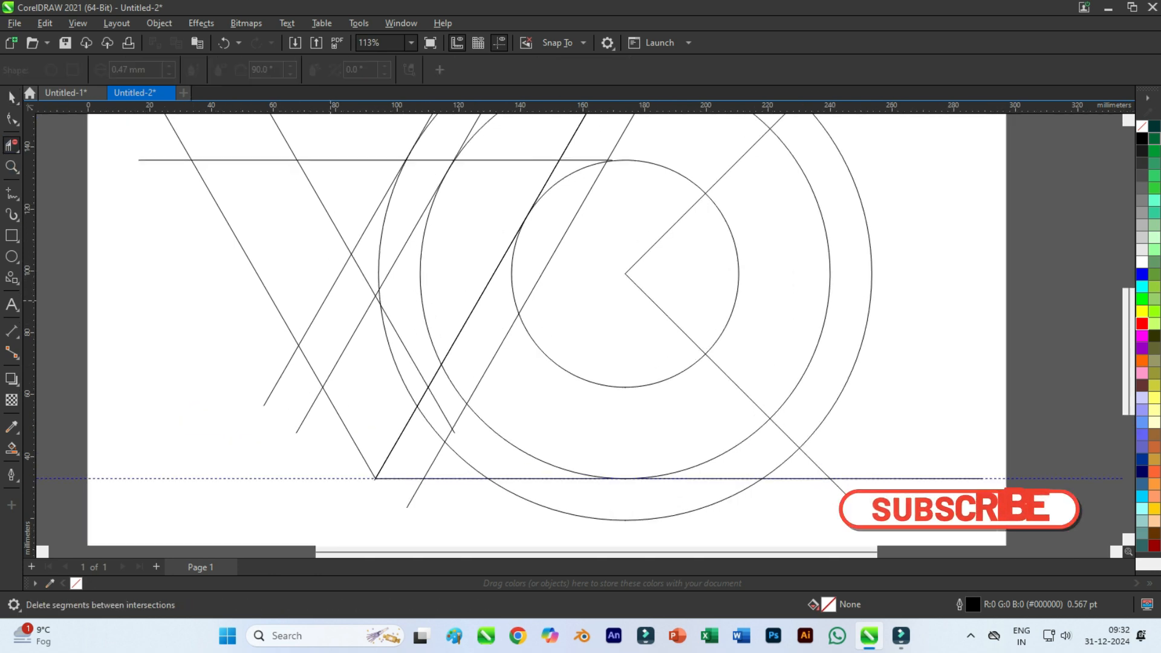
left_click_drag(332, 278, 340, 345)
scroll(302, 215, "down", 1)
scroll(399, 157, "up", 2)
left_click_drag(404, 172, 433, 190)
left_click_drag(177, 250, 185, 286)
scroll(192, 231, "down", 6)
scroll(231, 330, "up", 3)
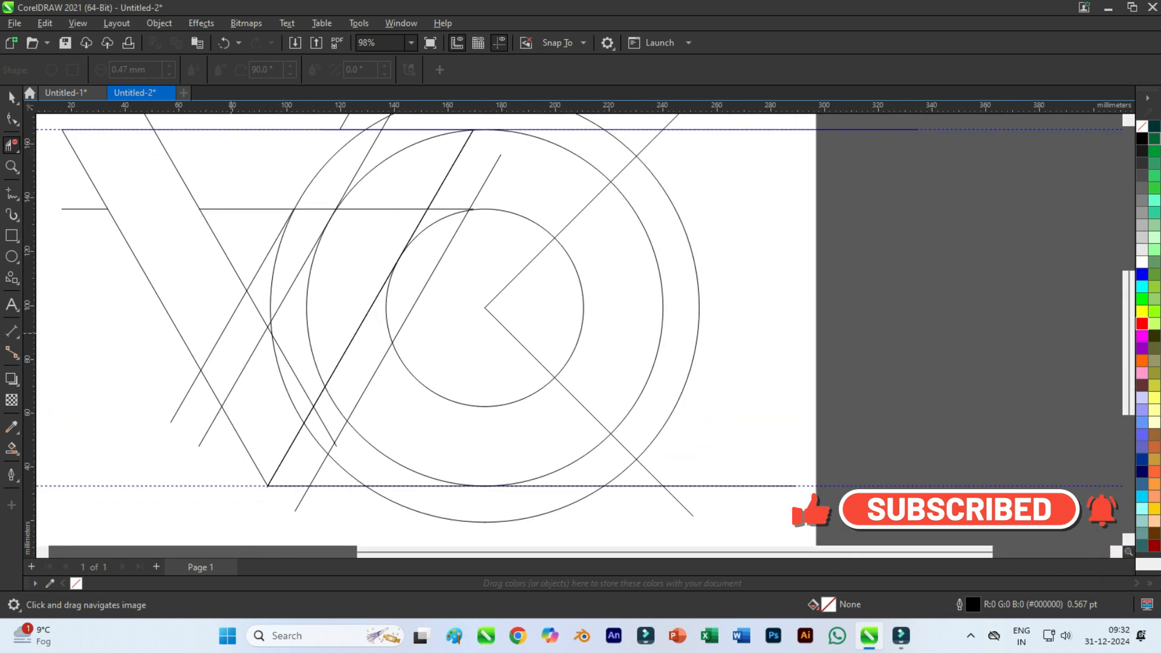
Delete the offset line segment crossing the V's left arm and the circle arcs crossing its right arm.
left_click_drag(221, 338, 223, 340)
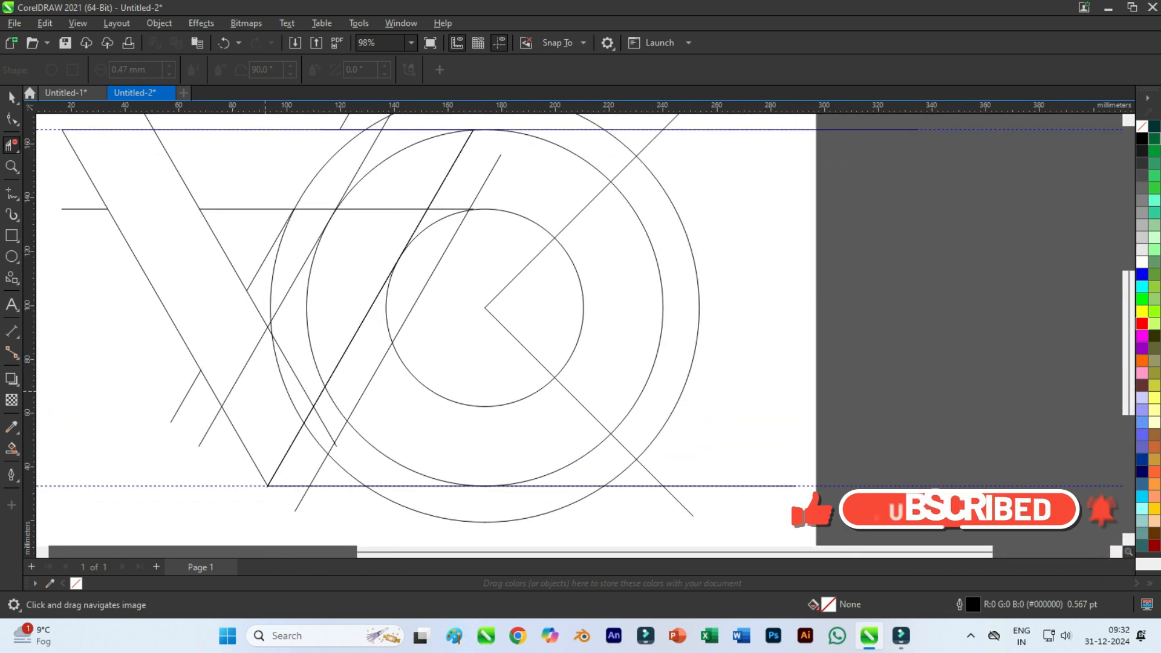
left_click_drag(269, 388, 283, 380)
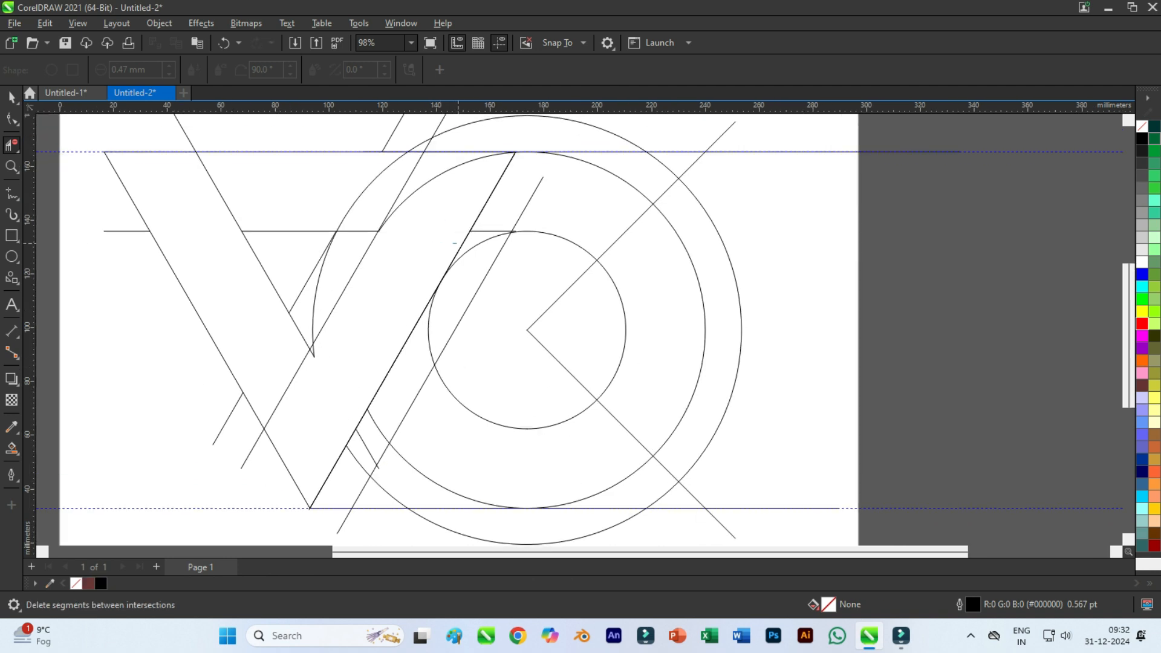
left_click_drag(458, 243, 467, 247)
key("ctrl+z")
key("ctrl+z")
Delete the segment of the V's outer right line between the small circle and the middle horizontal line.
left_click(465, 239)
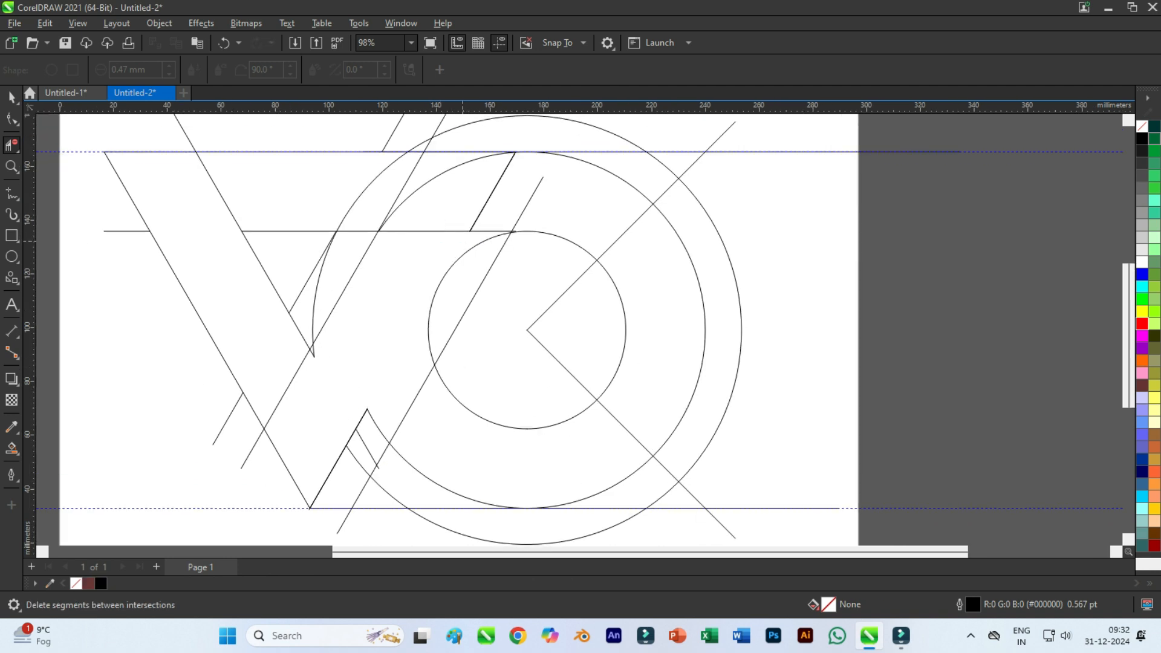
left_click(465, 240)
key("ctrl+z")
scroll(463, 242, "up", 1)
left_click(462, 242)
key("ctrl+z")
key("F10")
left_click(11, 145)
left_click(460, 248)
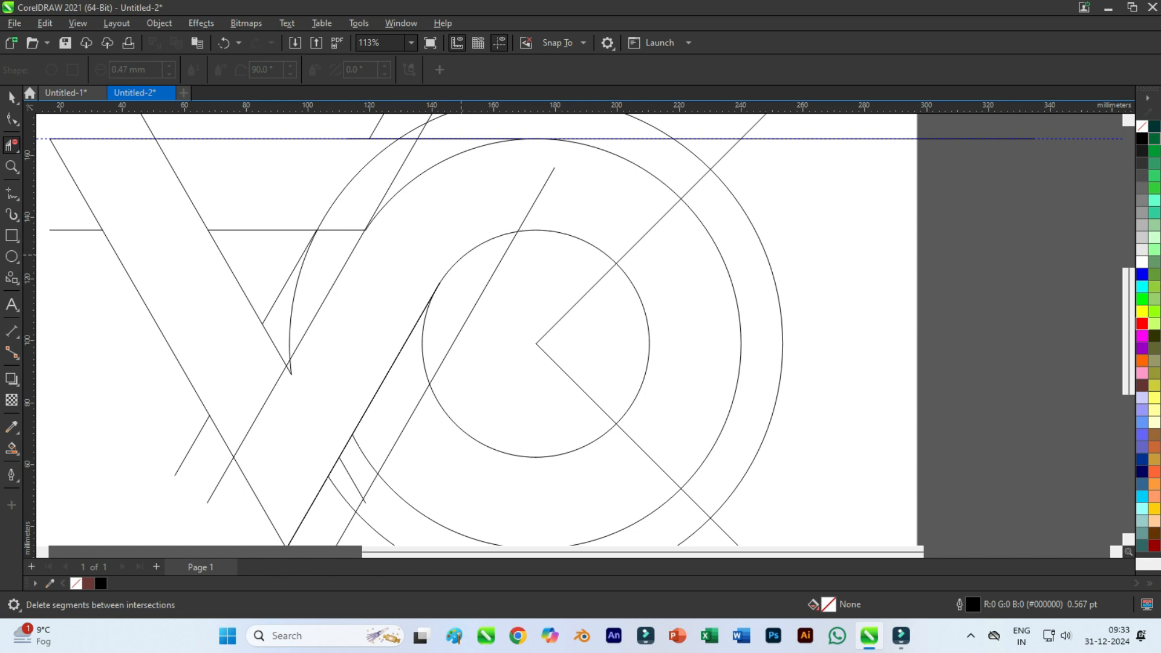
scroll(451, 248, "up", 2)
key("ctrl+z")
scroll(460, 248, "down", 2)
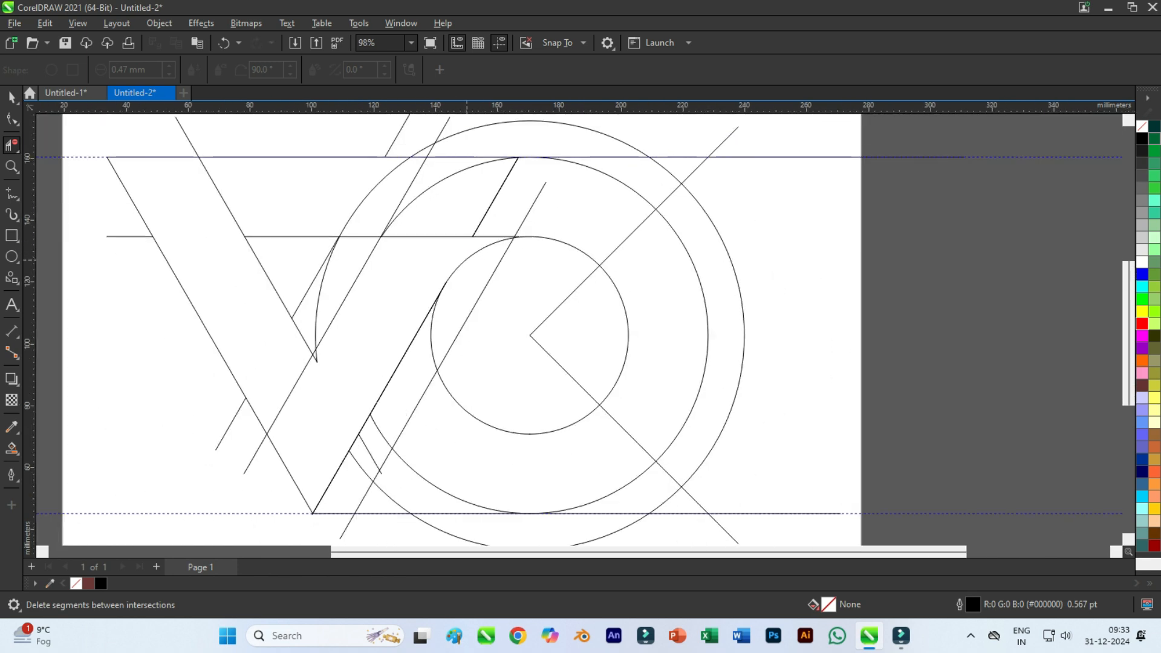
Delete the line segments and large circle arcs crossing the C's upper arm, plus the inner large circle's arc across its lower arm.
scroll(569, 196, "up", 1)
left_click_drag(685, 183, 745, 148)
scroll(633, 133, "down", 5)
scroll(565, 182, "up", 2)
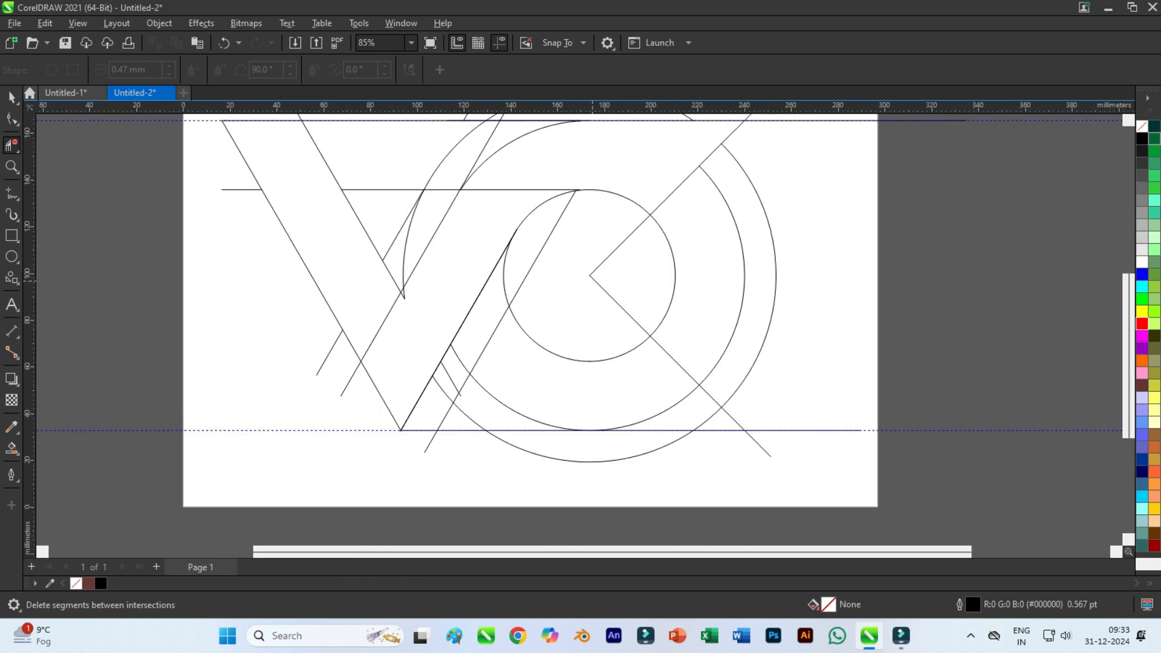
scroll(561, 431, "down", 1)
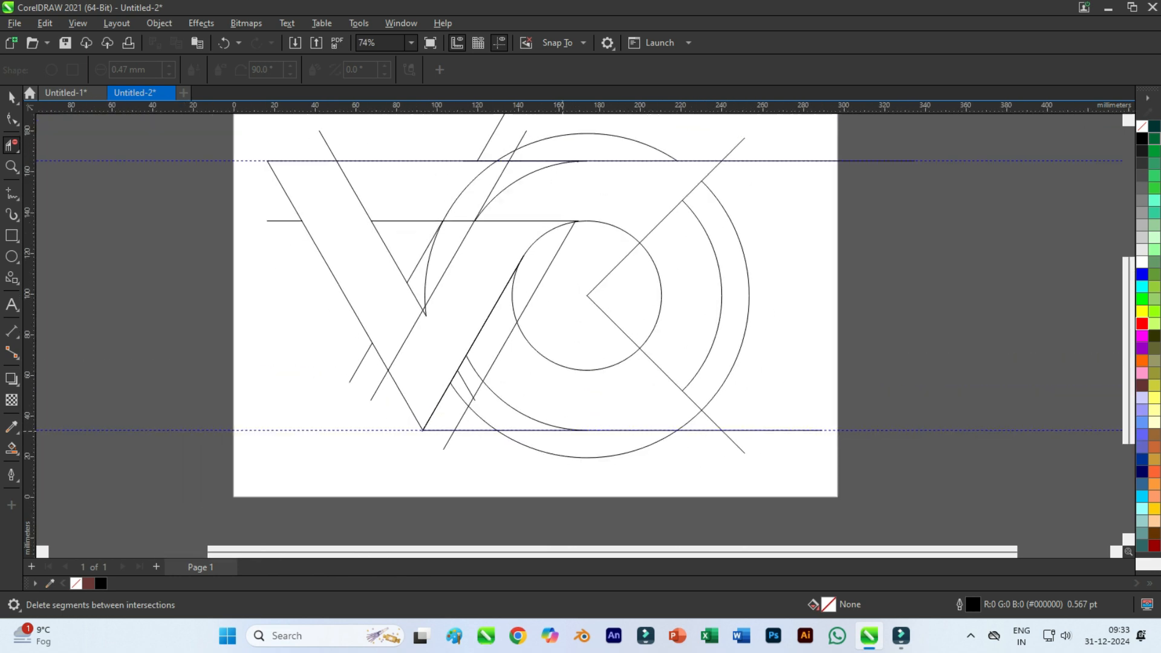
Delete the short line and arc ends that extend past the V's inner corner into its right arm.
scroll(475, 283, "up", 5)
left_click(385, 341)
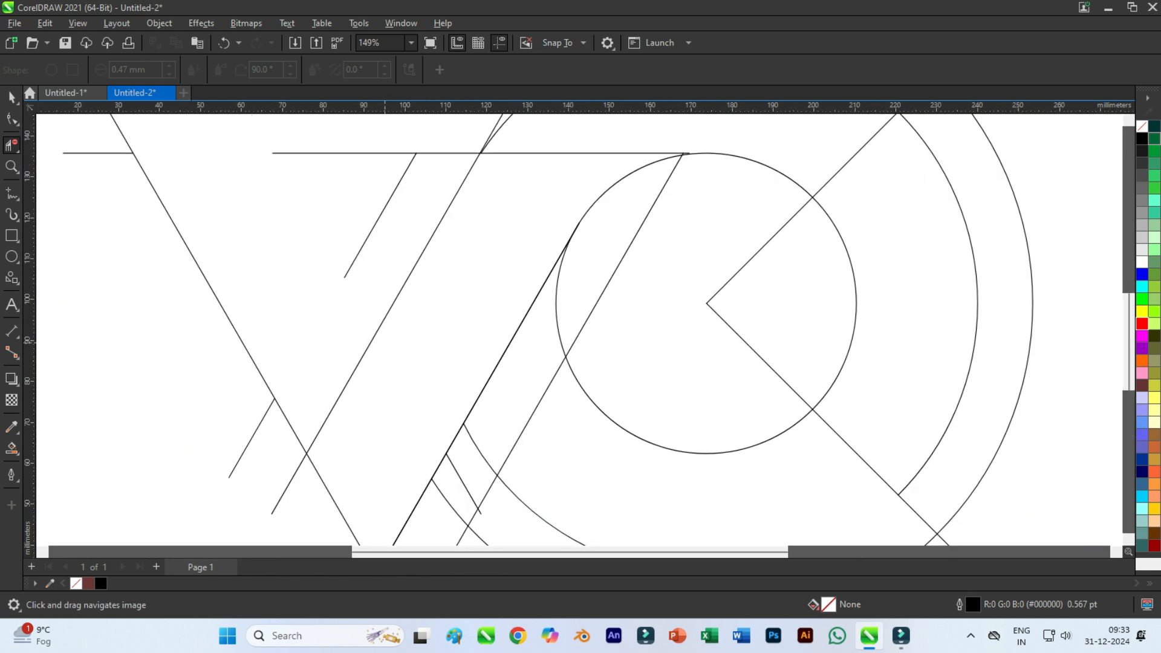
key("ctrl+z")
scroll(385, 341, "up", 6)
left_click(381, 347)
scroll(395, 339, "down", 11)
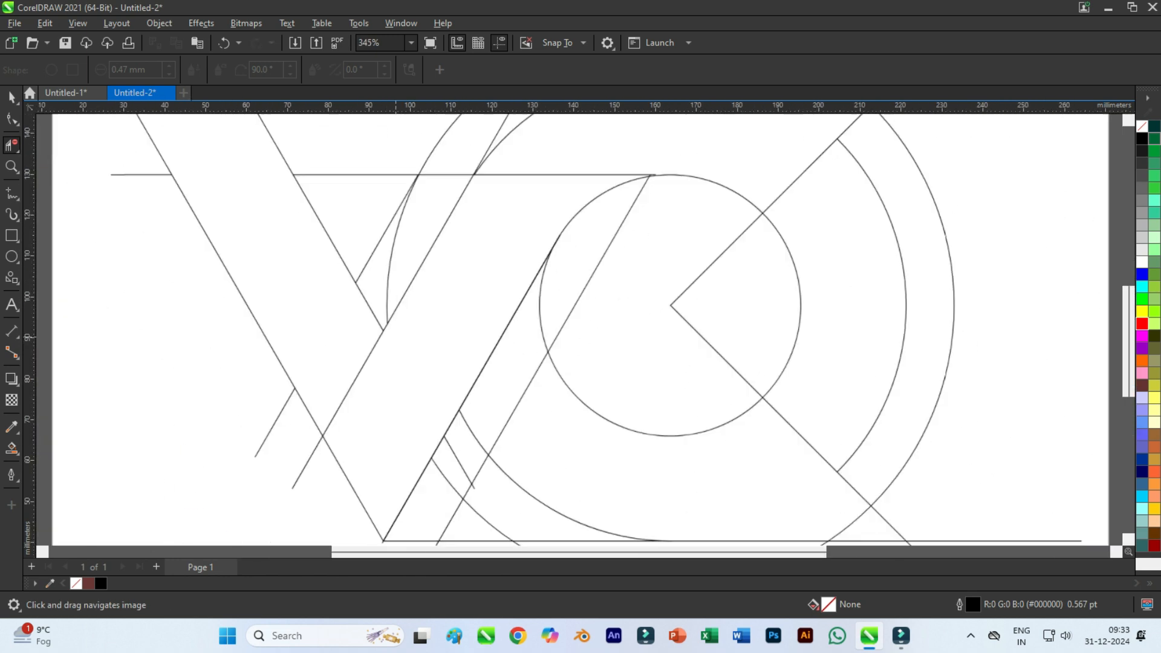
scroll(499, 346, "up", 1)
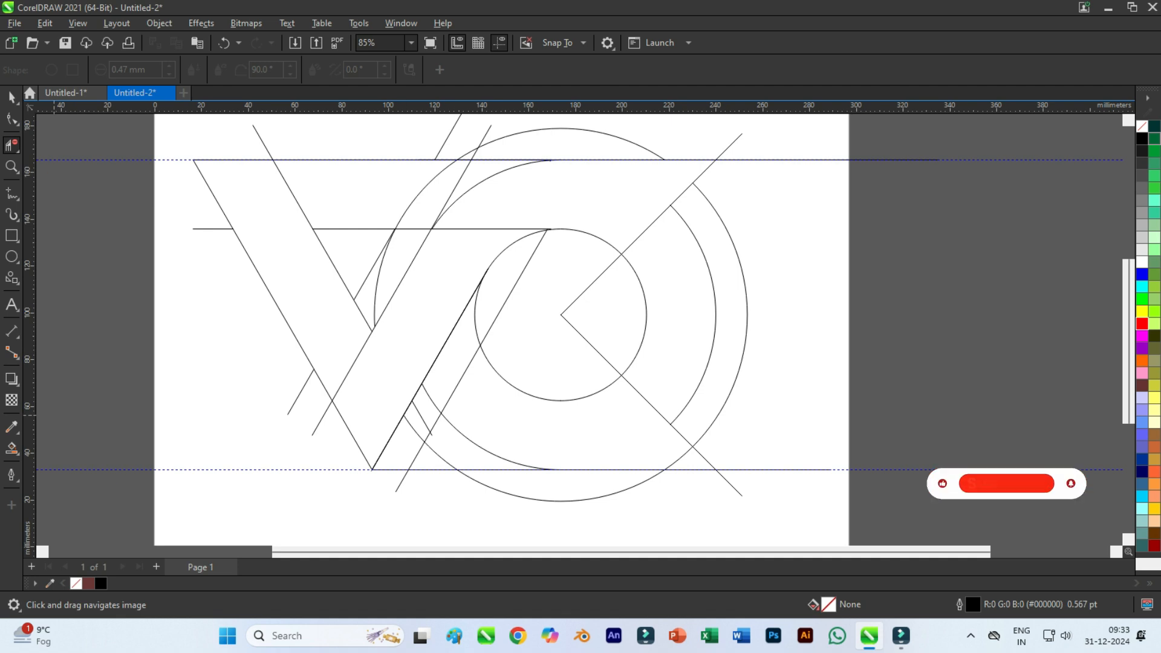
Smart-fill the V's two arms, the C's upper arm and the bar beside the V's left arm with brown #693636.
left_click(11, 448)
left_click(365, 407)
left_click(300, 280)
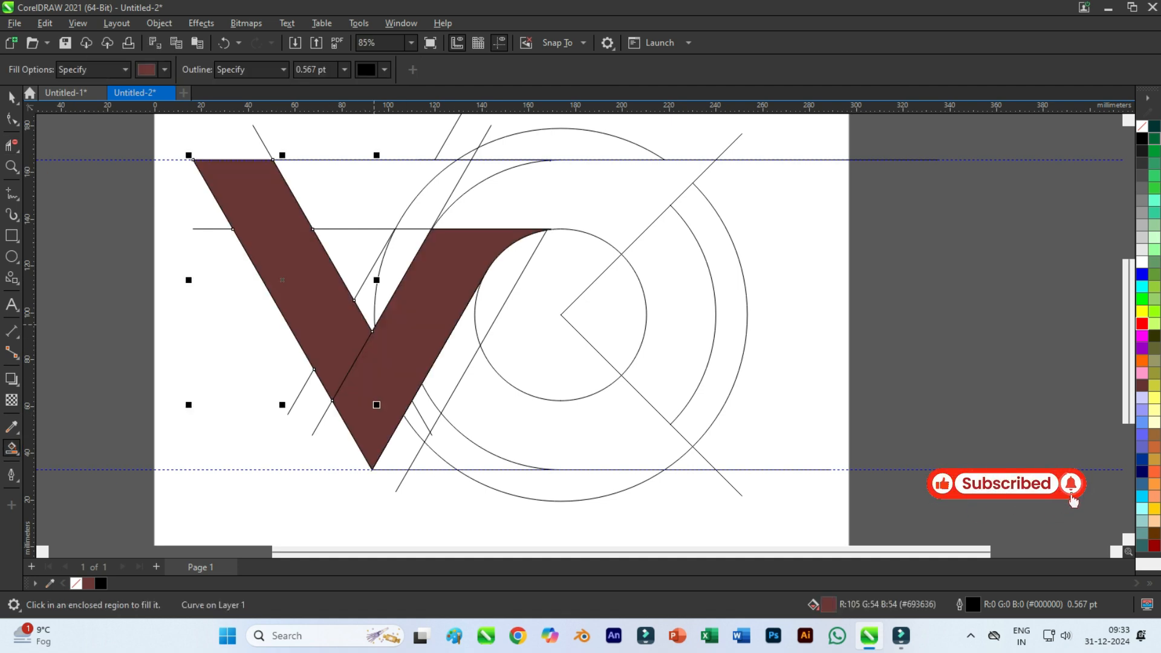
left_click(560, 199)
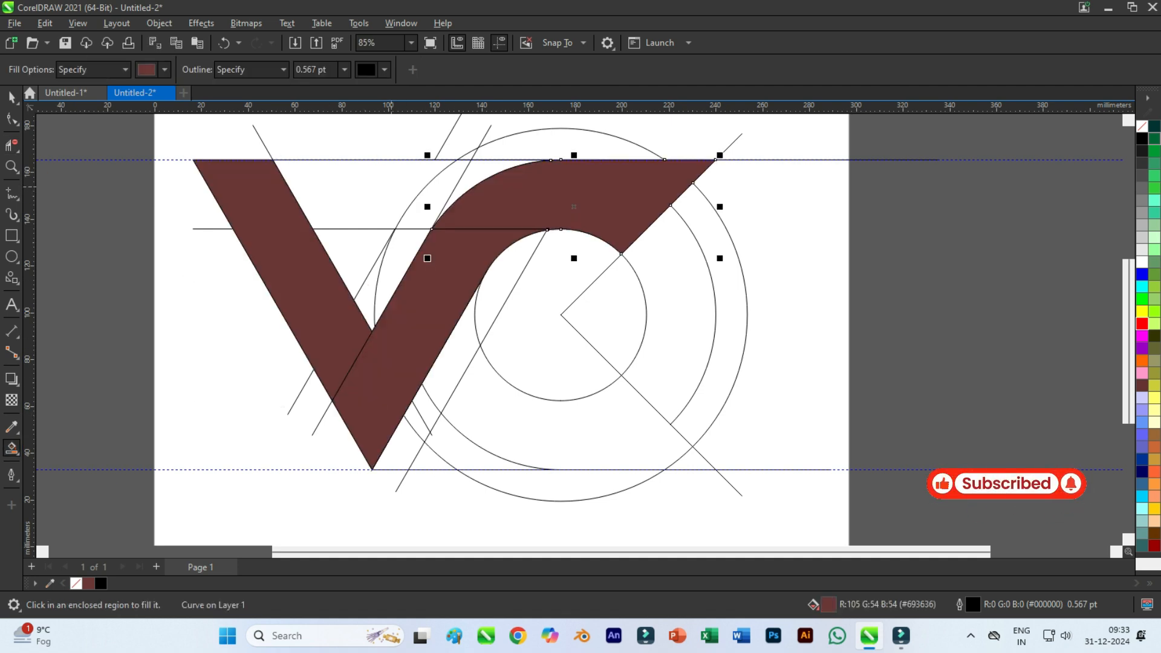
left_click(391, 187)
Delete the outer circle's arc crossing the C's lower arm and smart-fill the whole arm with the same brown.
left_click(562, 438)
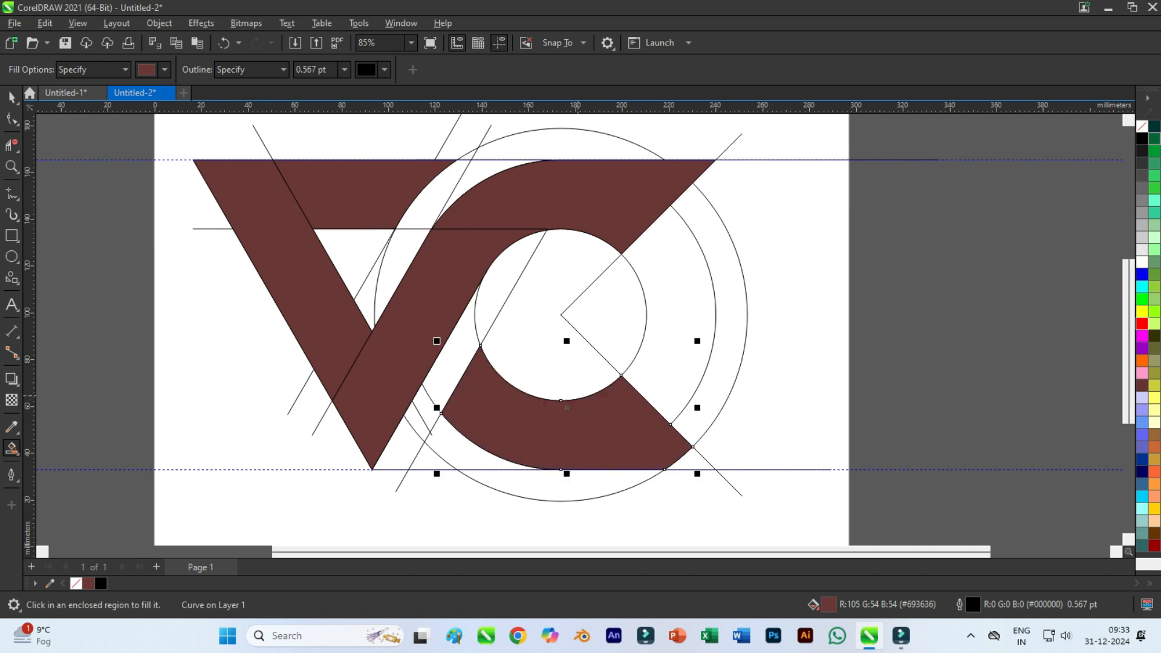
key("ctrl+z")
left_click(11, 145)
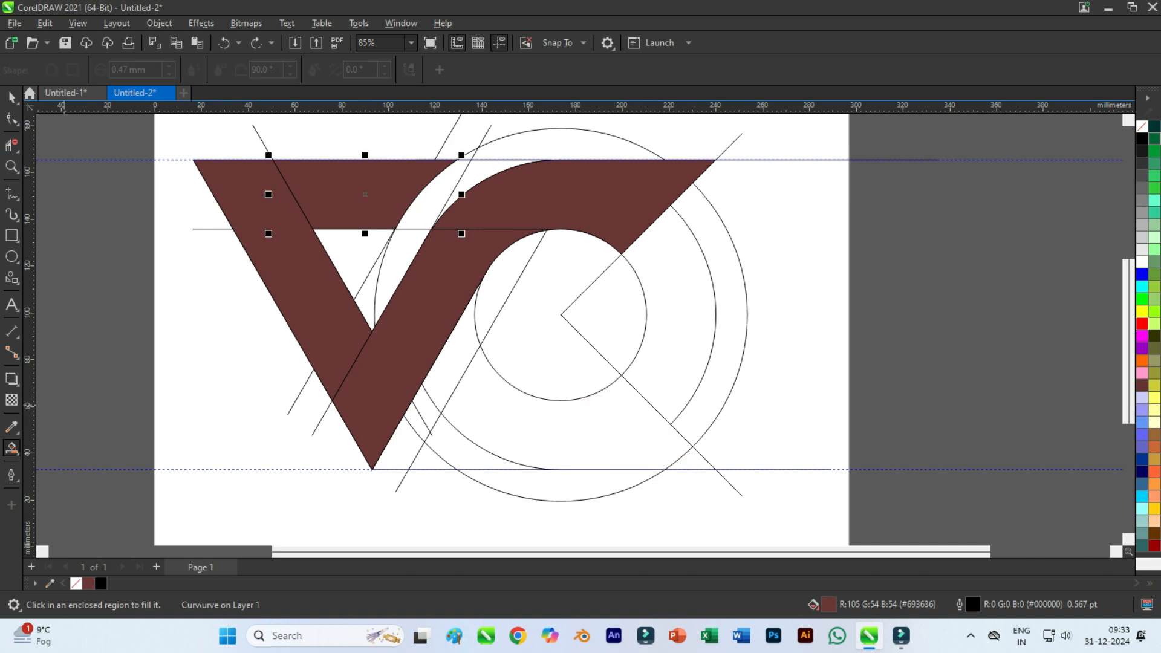
scroll(675, 468, "up", 1)
left_click(681, 454)
left_click(12, 447)
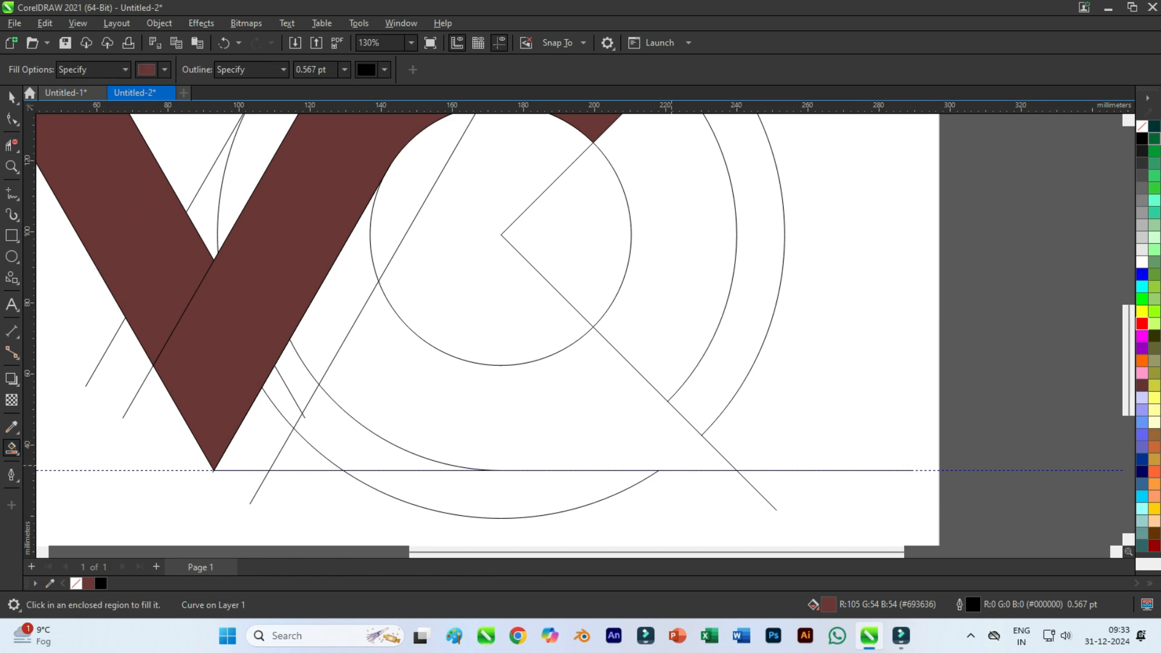
left_click(555, 443)
scroll(555, 443, "down", 2)
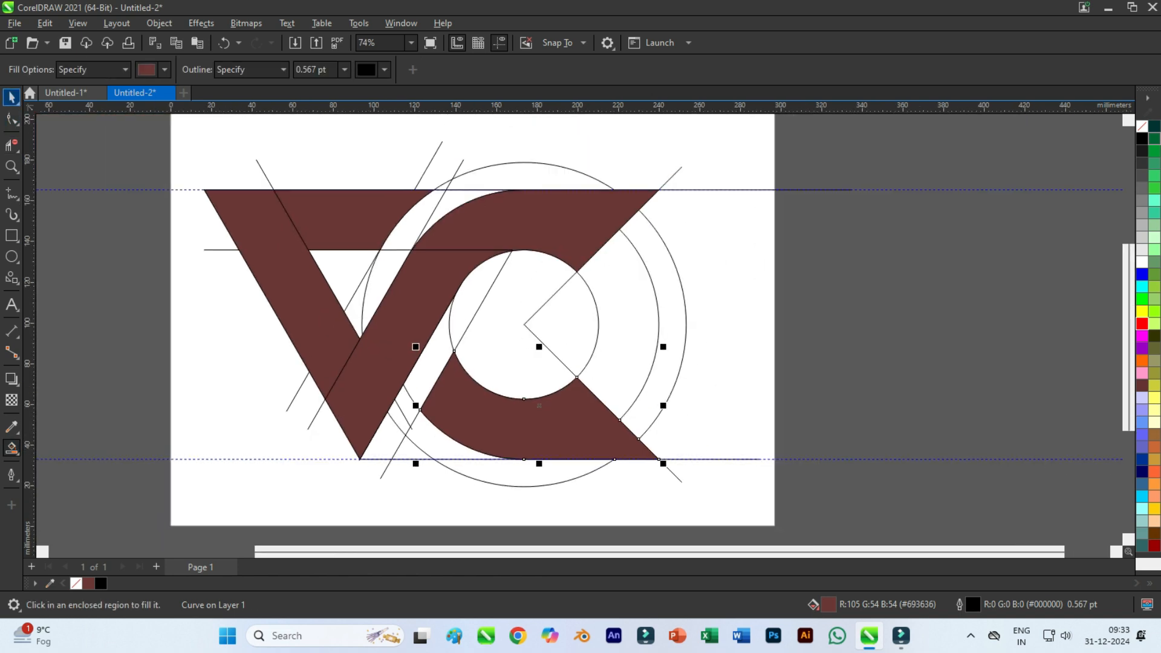
Create a concentric copy of the small circle reduced to about 48.3 mm in diameter and fill it with yellow.
left_click(12, 96)
left_click(588, 386)
left_click(582, 372)
left_click_drag(603, 403, 573, 374)
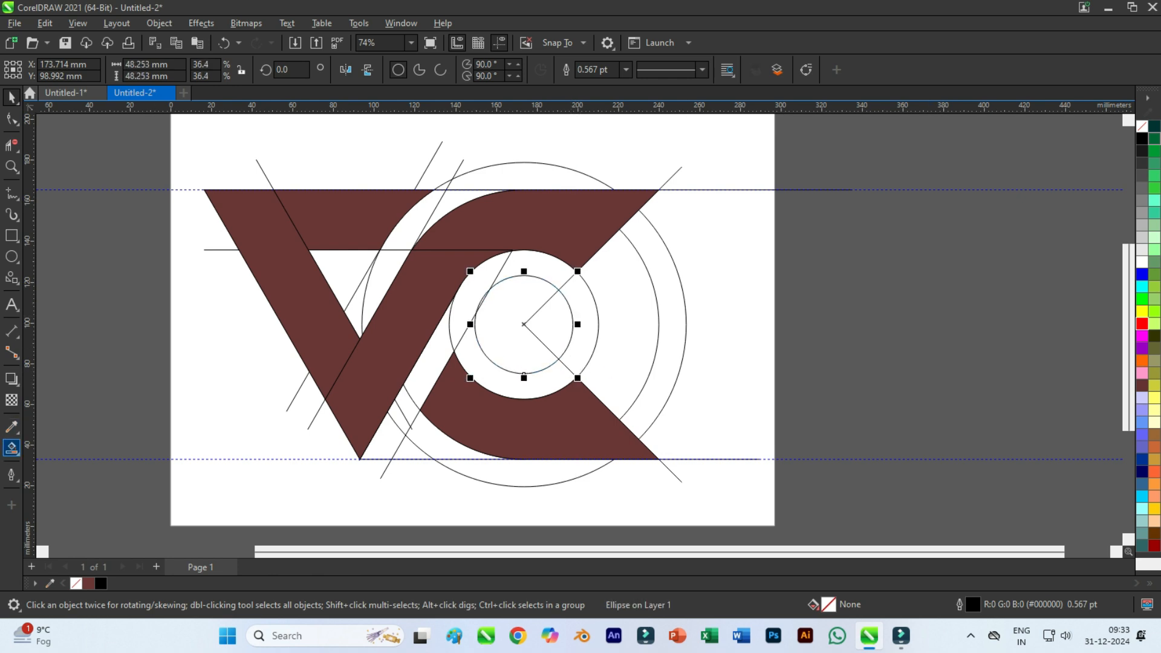
left_click(12, 145)
left_click(1142, 312)
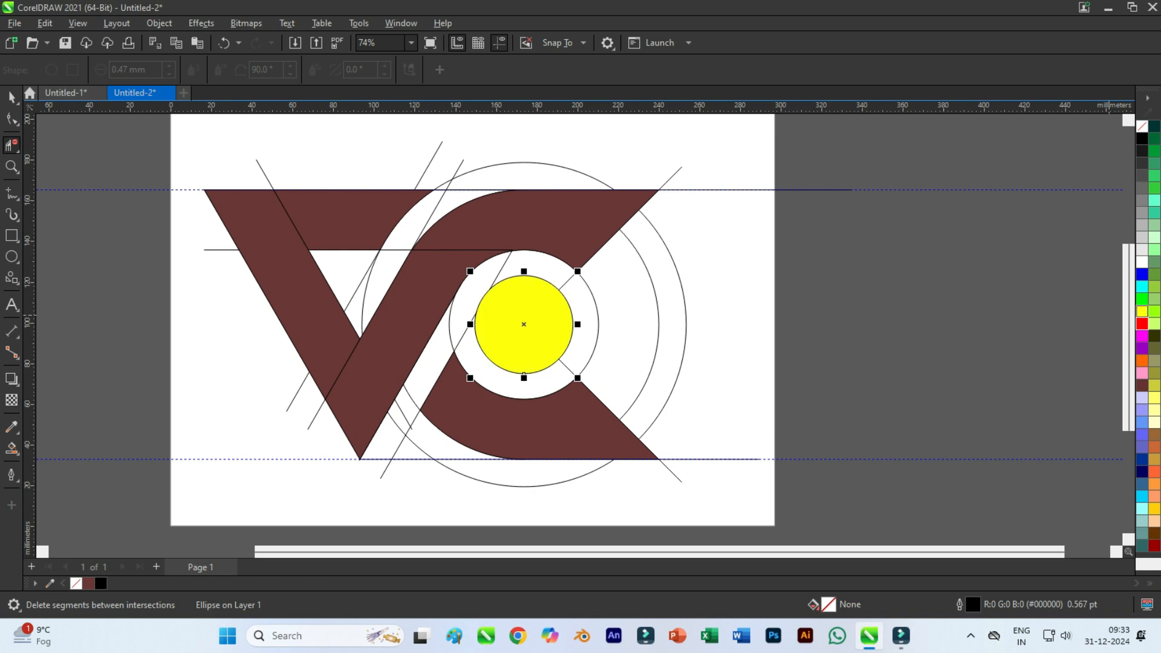
Select the five brown shapes and the yellow circle together and cut them from the page.
left_click(12, 96)
left_click(130, 160)
left_click(330, 221)
left_click(263, 226, "shift")
left_click(426, 284, "shift")
left_click(514, 222, "shift")
left_click(527, 324, "shift")
left_click(540, 426, "shift")
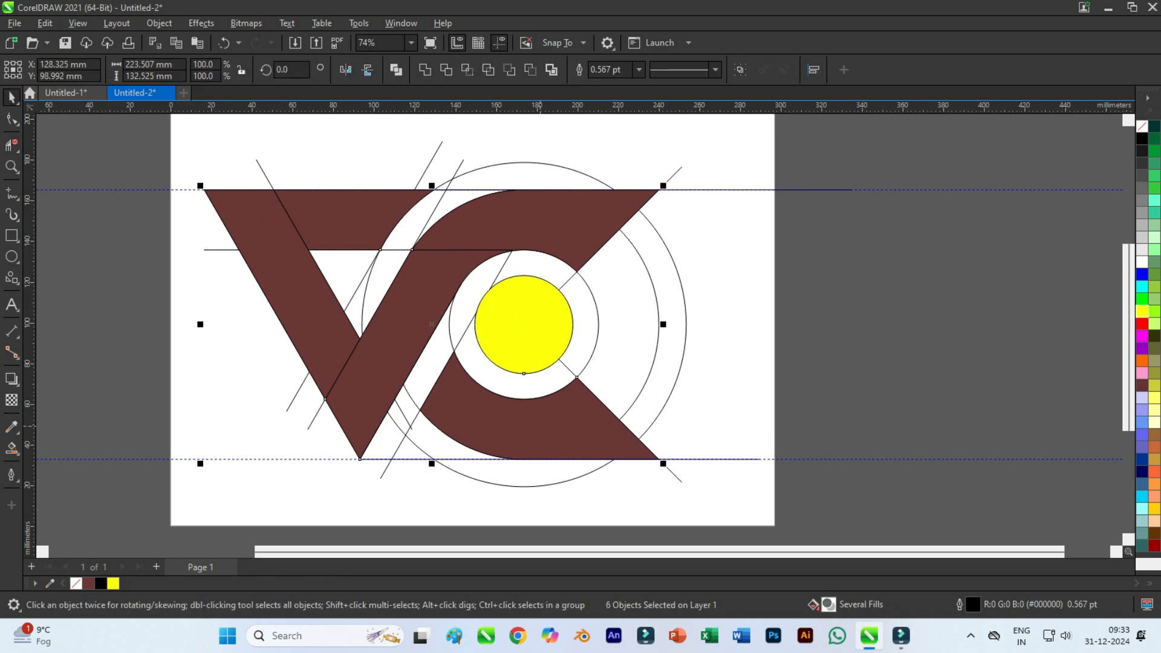
key("ctrl+x")
Delete all remaining construction lines, circles and guidelines, and paste the cut logo shapes back onto the page.
scroll(537, 404, "down", 2)
left_click_drag(263, 238, 714, 470)
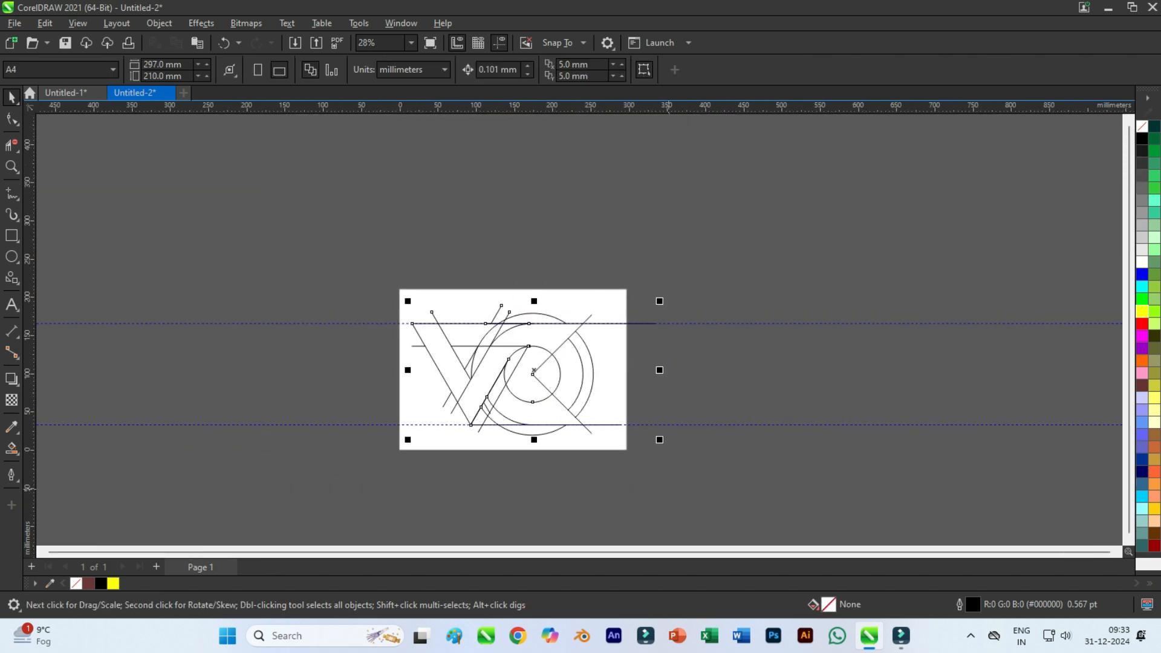
key("Delete")
key("Delete")
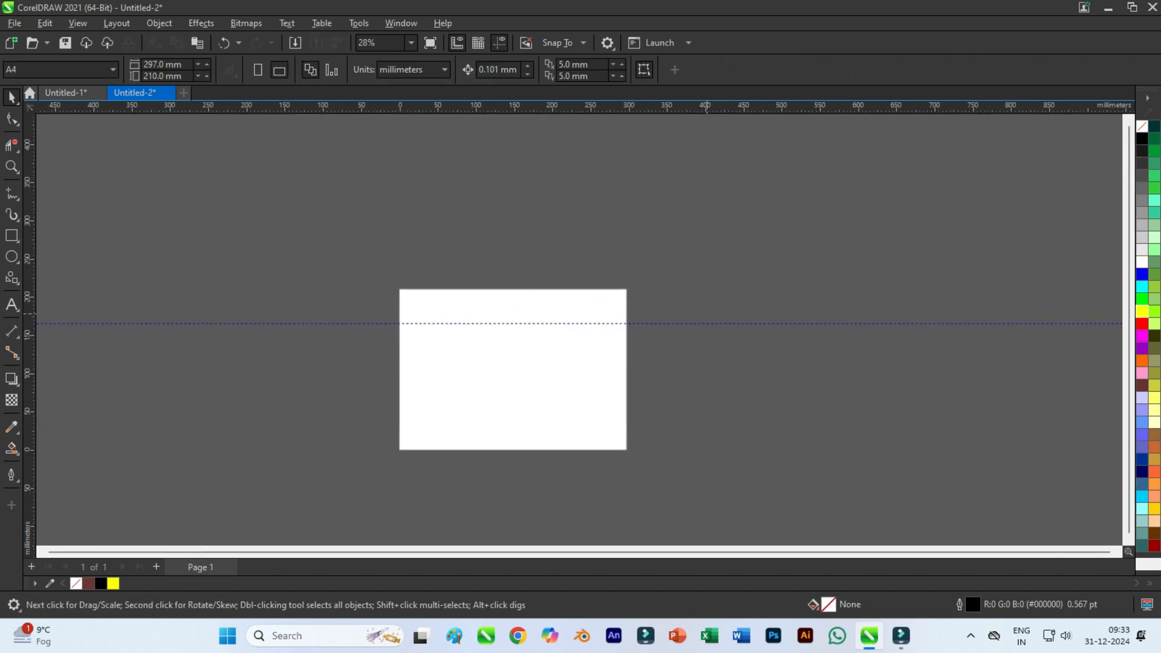
key("Delete")
scroll(524, 366, "up", 1)
left_click_drag(510, 380, 521, 346)
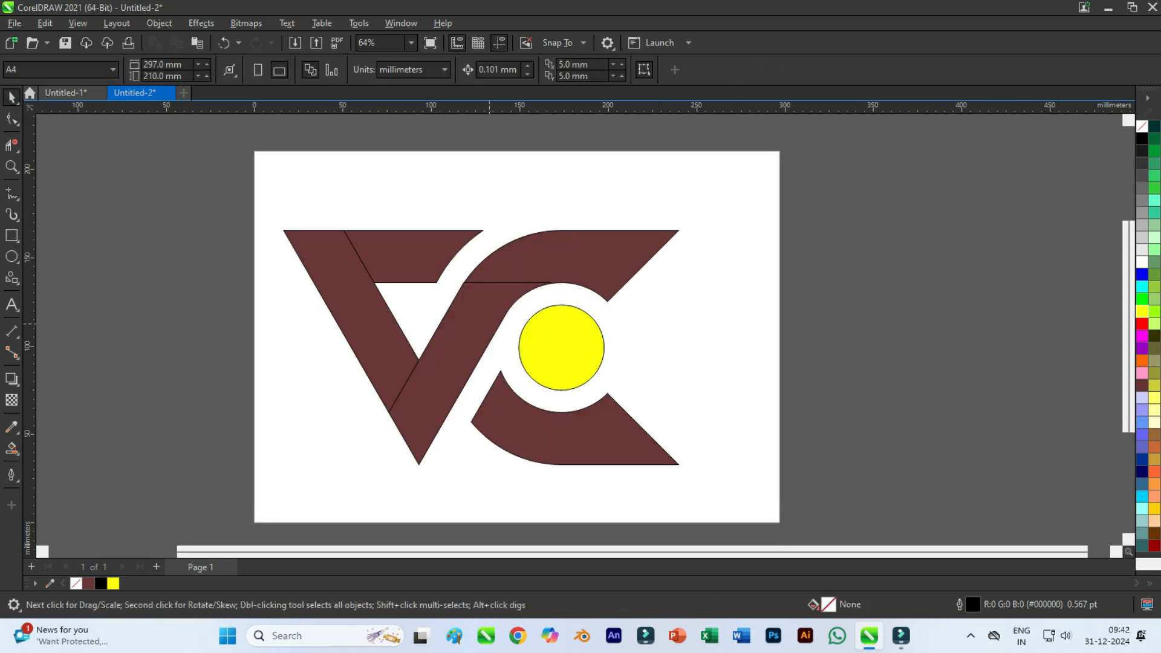
Fill the central circle, both V arms and the bar beside the V's left arm with blue.
left_click(537, 320)
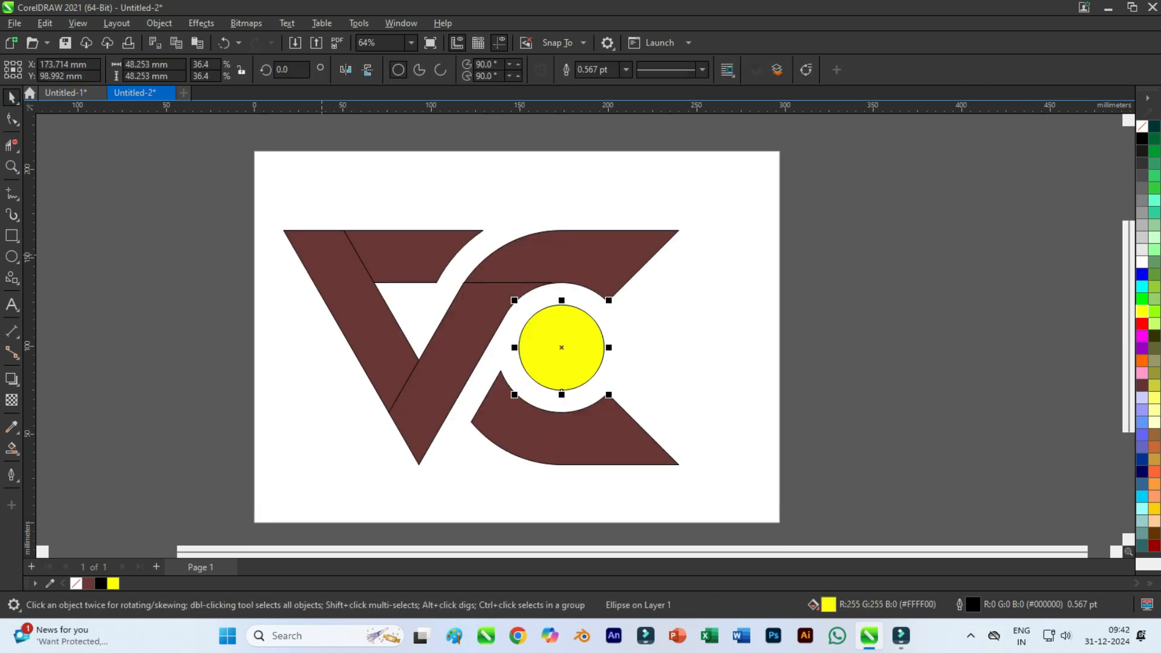
left_click(322, 251)
left_click(552, 345, "shift")
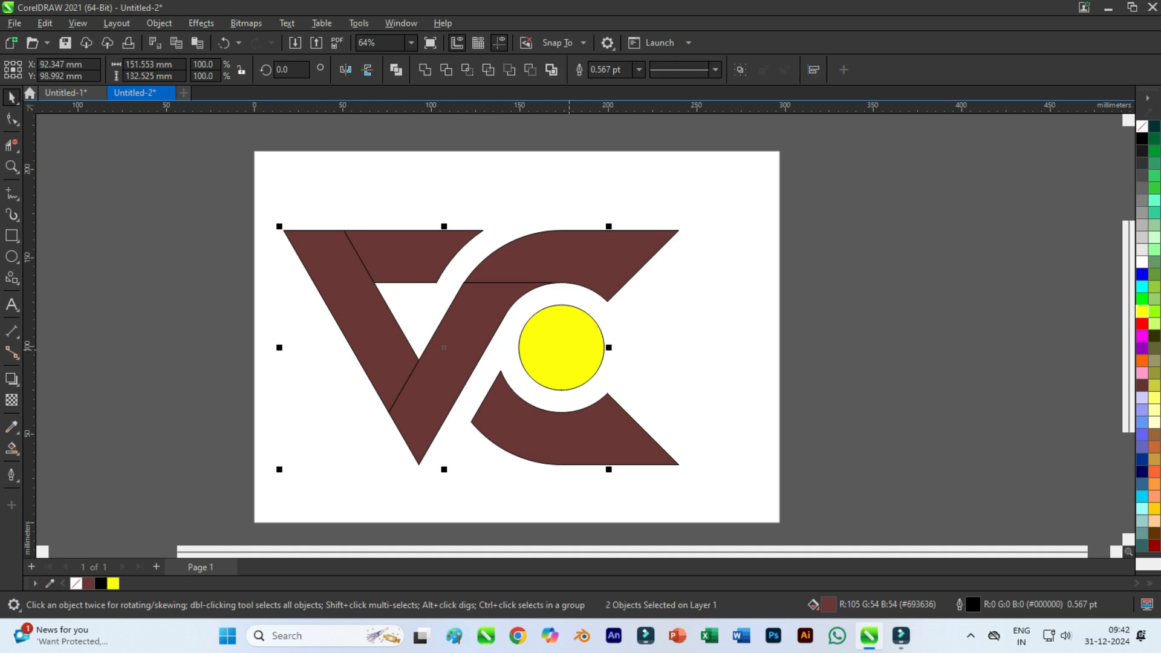
left_click(1141, 274)
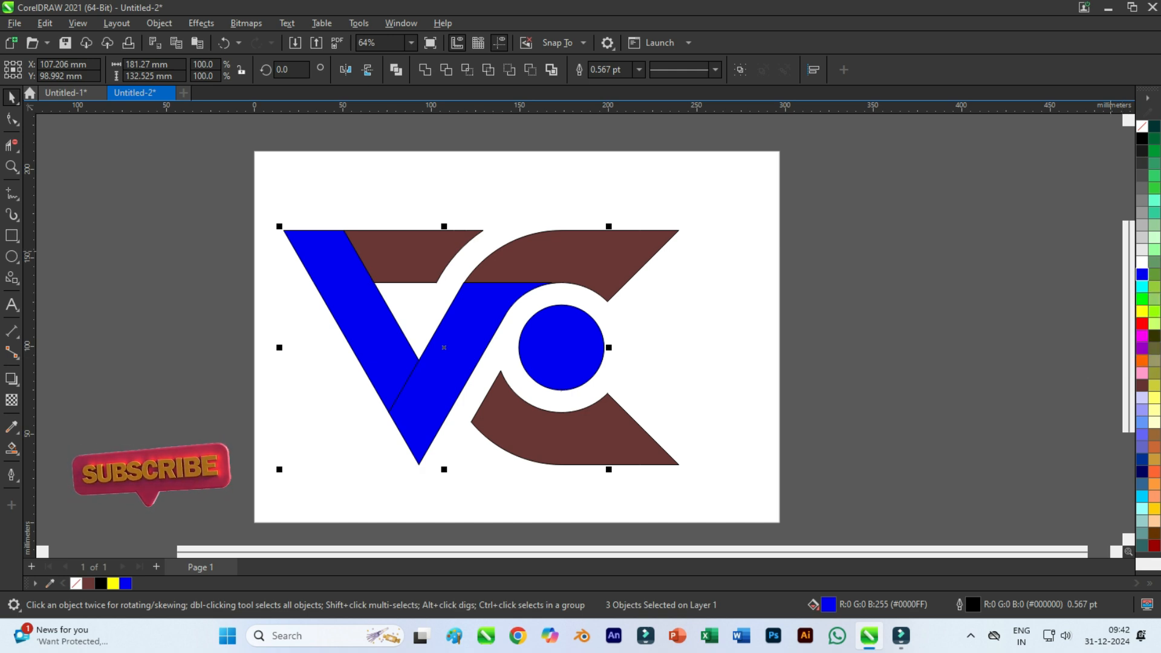
left_click(467, 231)
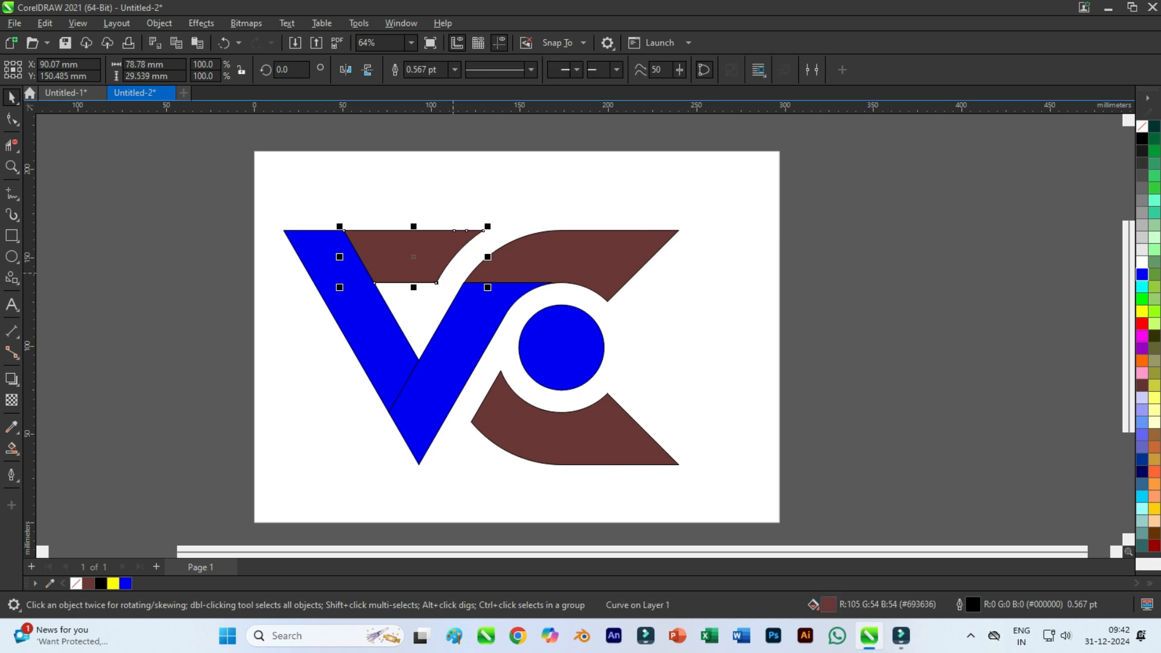
left_click(462, 343, "shift")
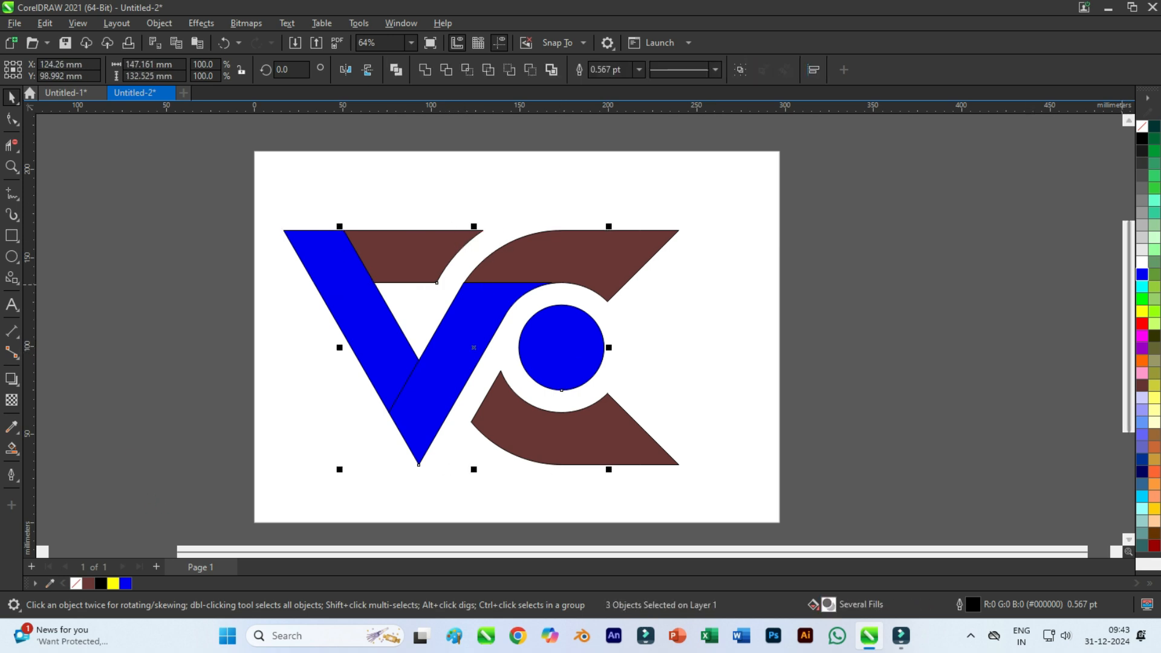
left_click(1141, 274)
left_click(877, 303)
Fill the V's left arm and the C's upper and lower arms with red.
left_click(357, 324)
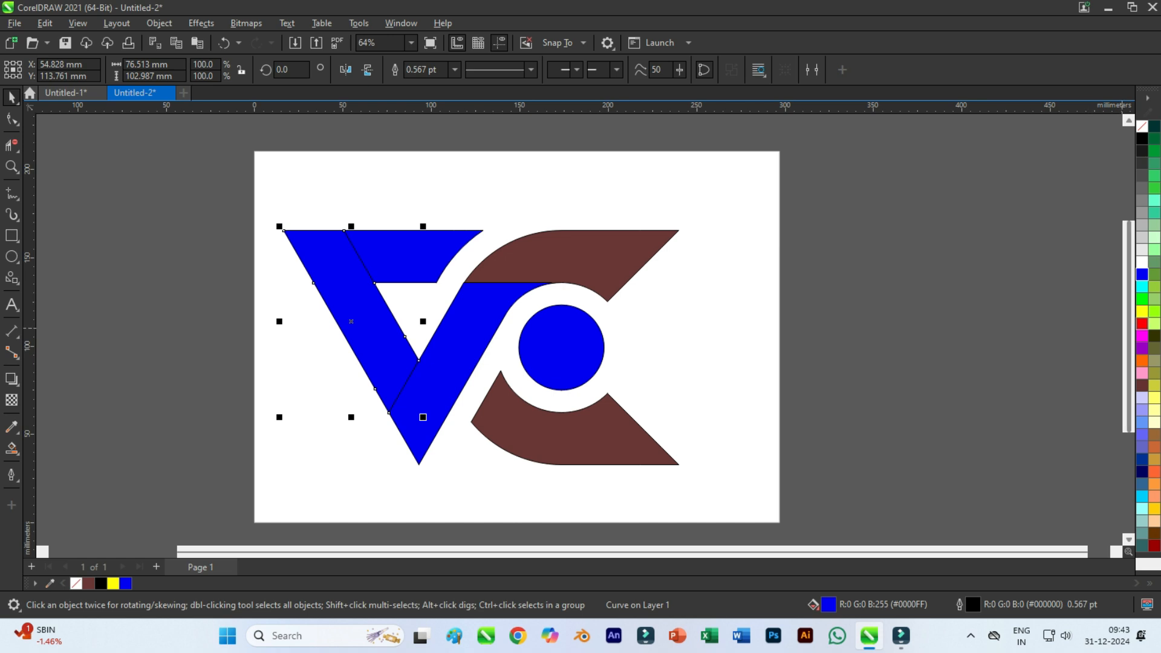
left_click(1142, 324)
left_click(602, 270, "shift")
left_click(1142, 324)
Select all the logo shapes and open the Contour effect settings.
left_click(186, 204)
left_click_drag(179, 195, 758, 511)
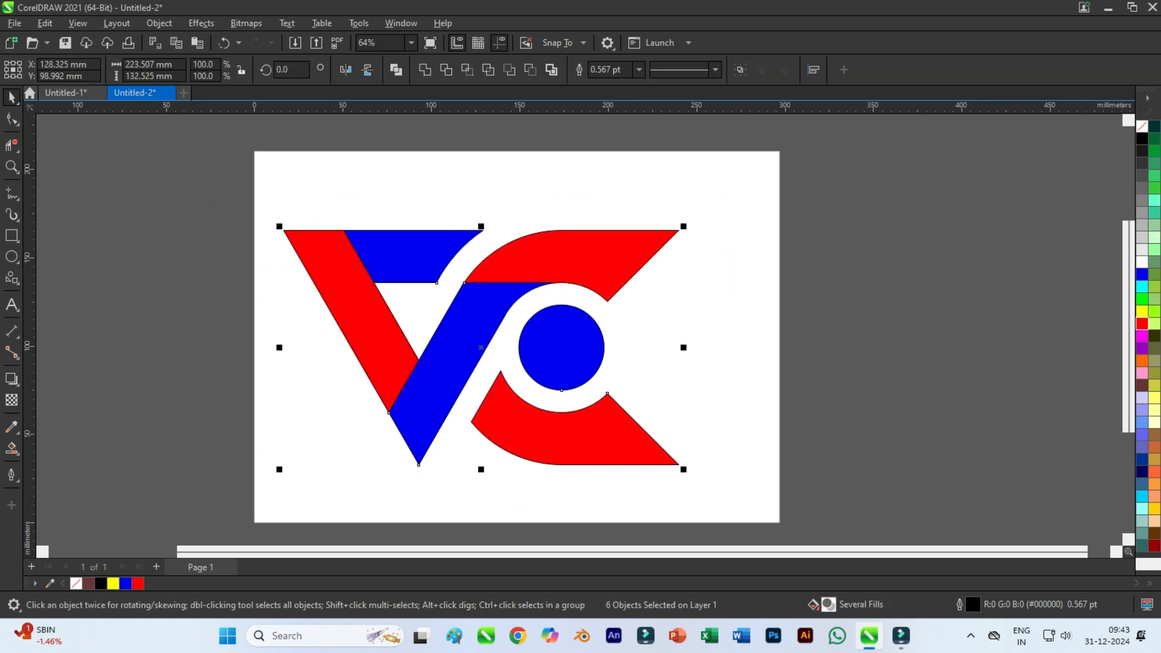
left_click(202, 23)
left_click(221, 355)
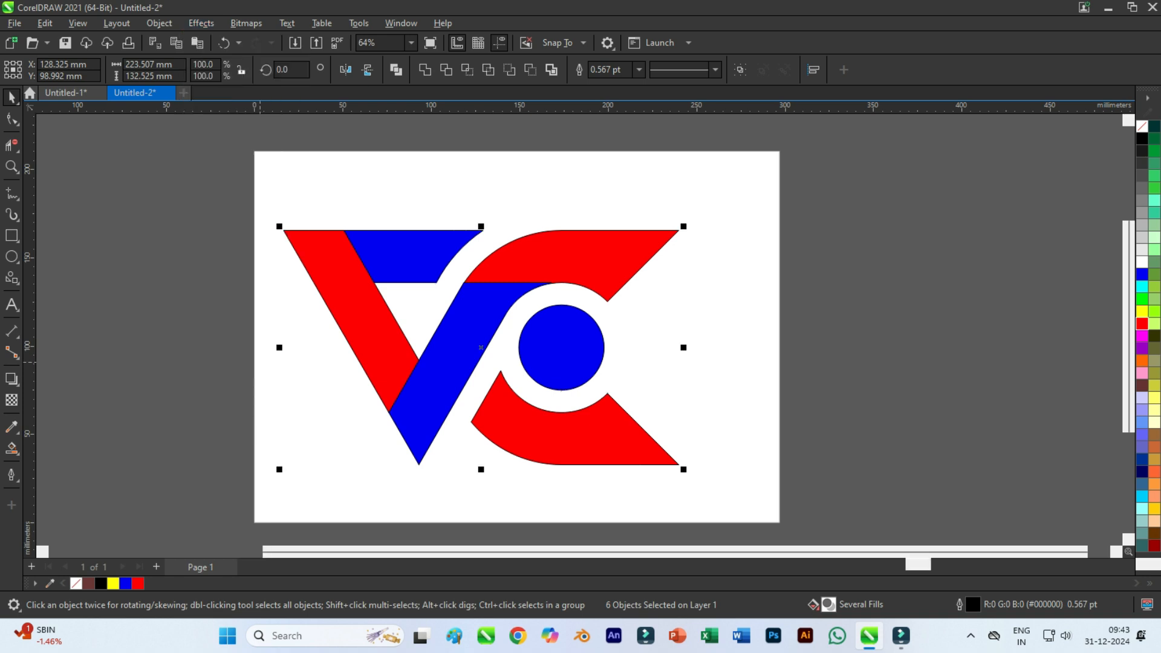
left_click(544, 369)
Apply the yellow to-center contour with a 0.025 mm offset to the C's lower and upper arms separately.
left_click(465, 415)
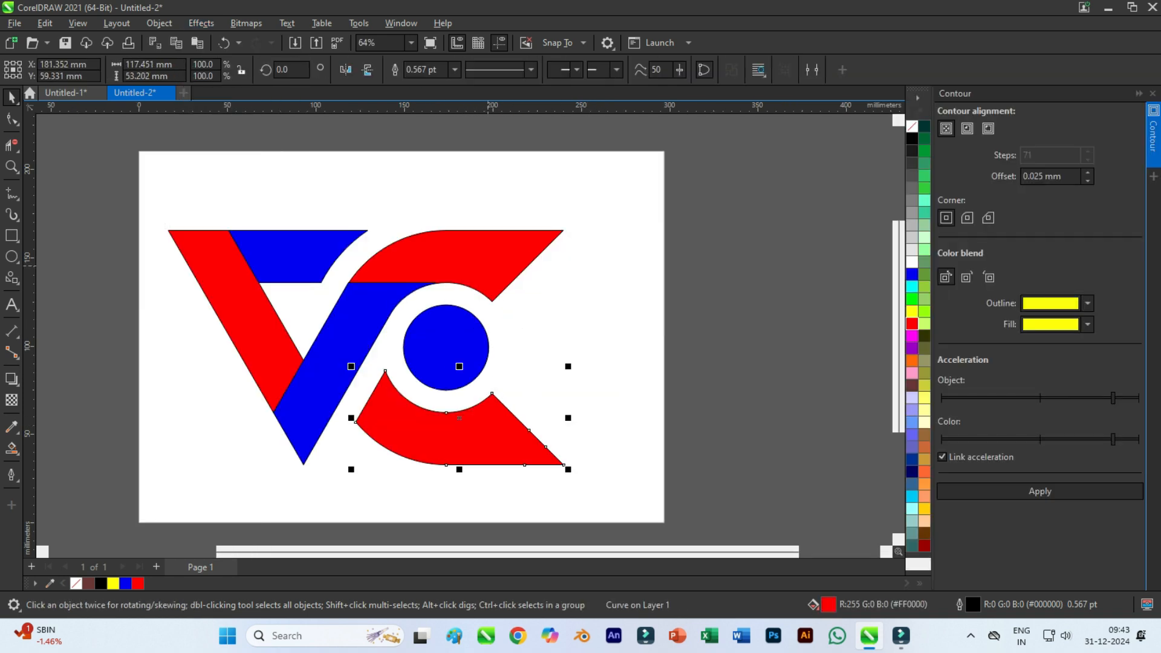
left_click(457, 272, "shift")
left_click(744, 417)
left_click(508, 438)
left_click(1040, 491)
left_click(775, 420)
left_click(453, 254)
left_click(1040, 491)
Apply the yellow to-center contour with a 0.025 mm offset to the V's left arm.
left_click(296, 349)
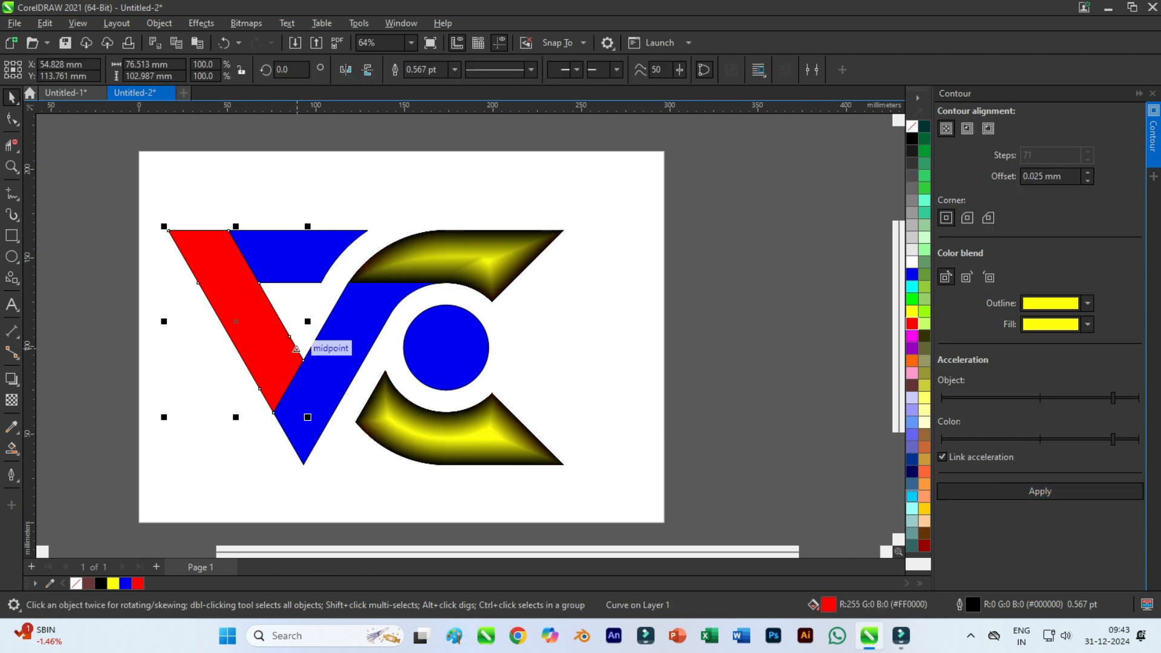
left_click(1040, 491)
key("Escape")
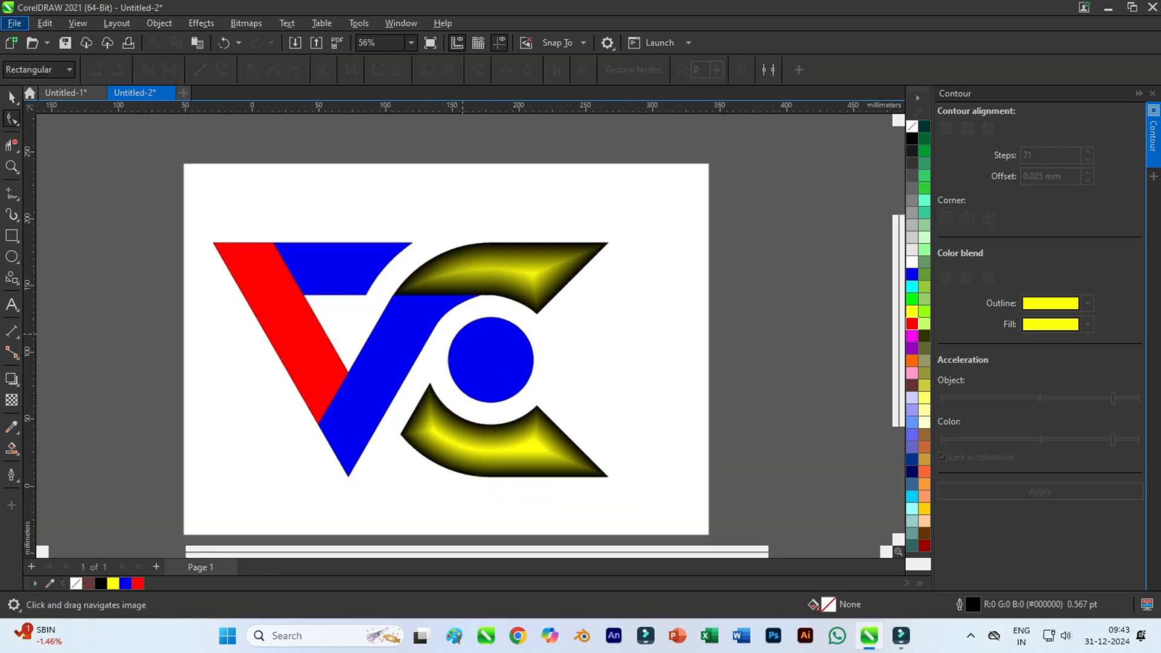
scroll(467, 337, "down", 1)
scroll(467, 337, "up", 1)
scroll(467, 337, "down", 1)
left_click(323, 345)
scroll(333, 346, "up", 1)
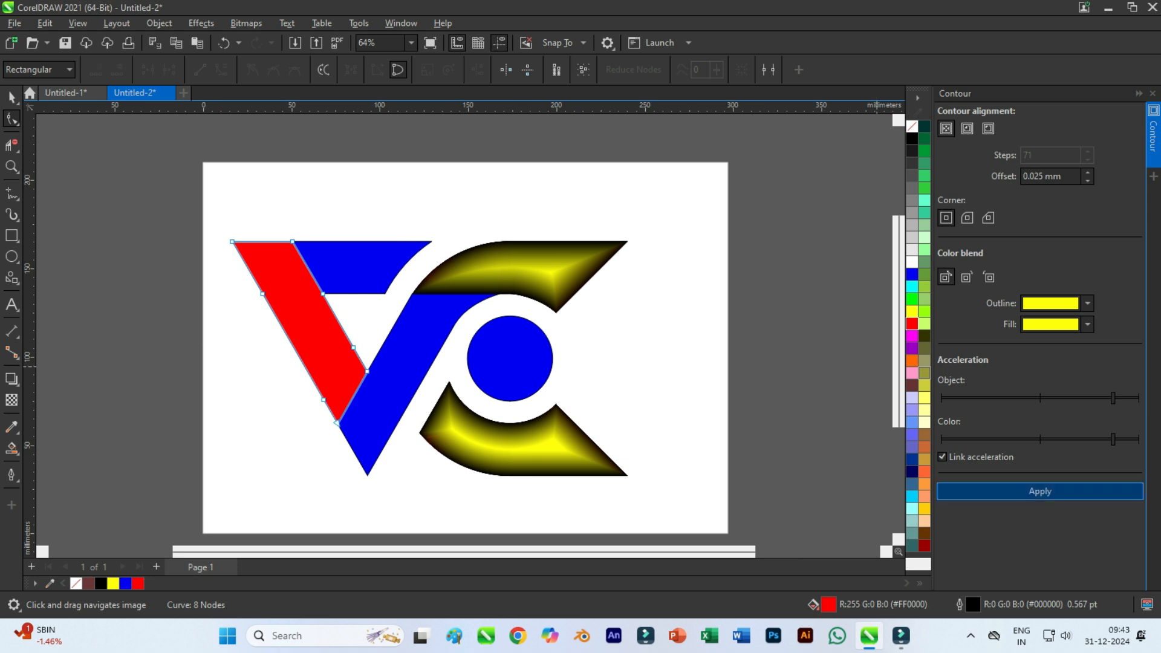
left_click(1040, 491)
key("Escape")
Apply the yellow to-center contour with a 0.025 mm offset to the central circle.
left_click(361, 270)
left_click(404, 360)
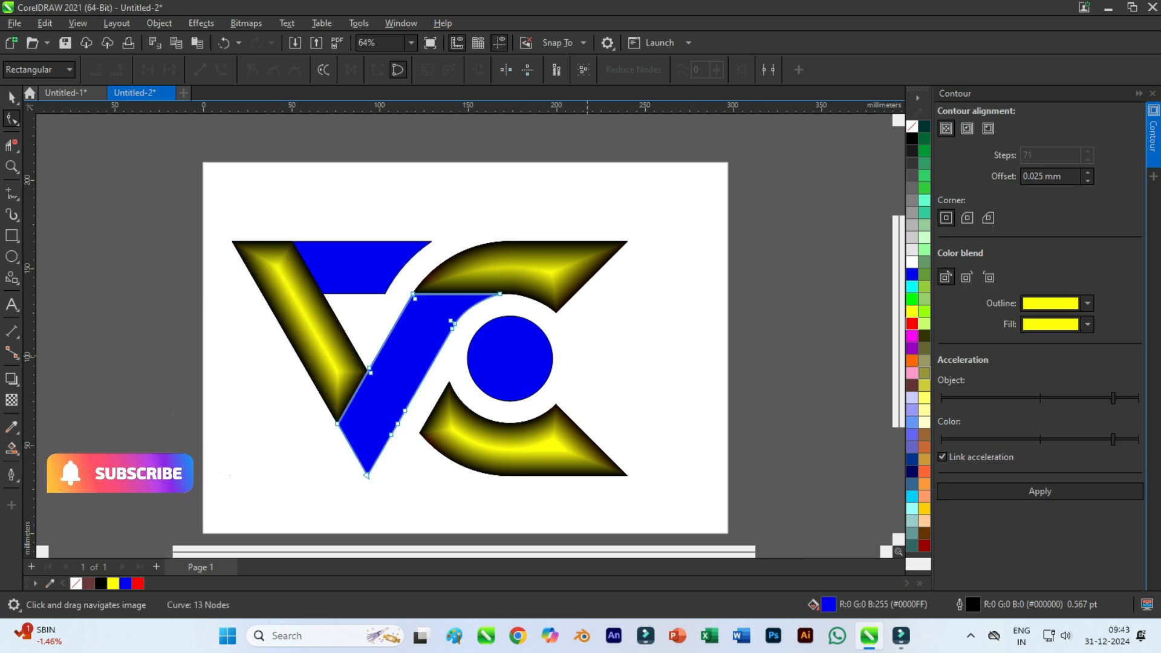
left_click(513, 360)
left_click(1040, 491)
key("Escape")
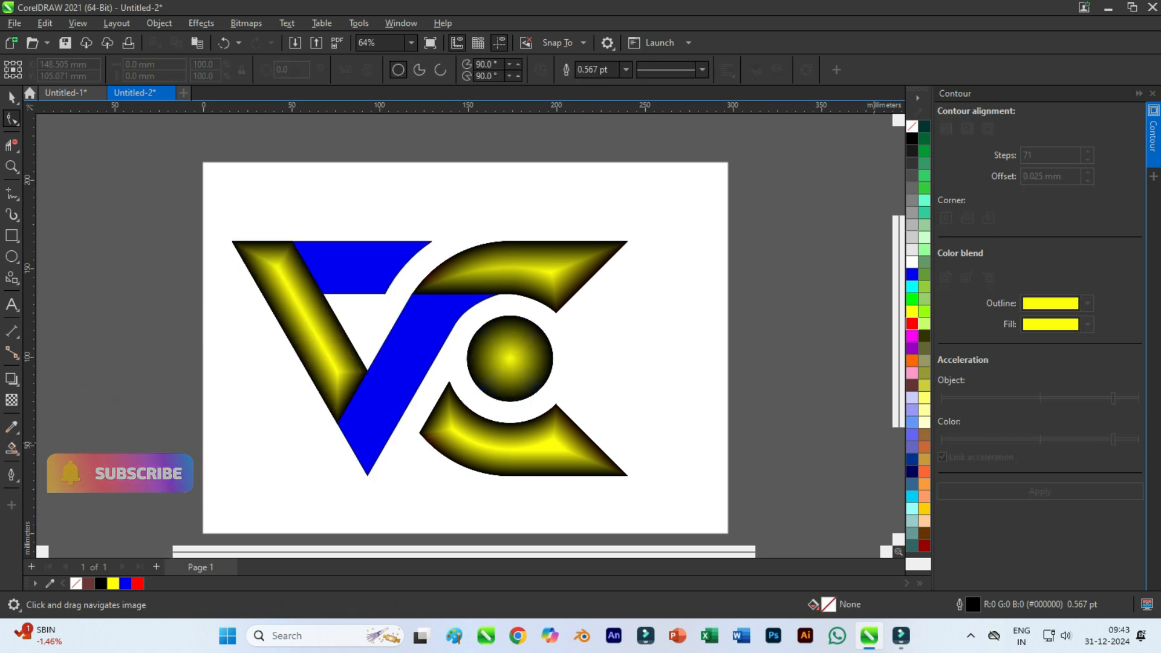
Fill the contoured central circle with white and remove its outline.
right_click(912, 126)
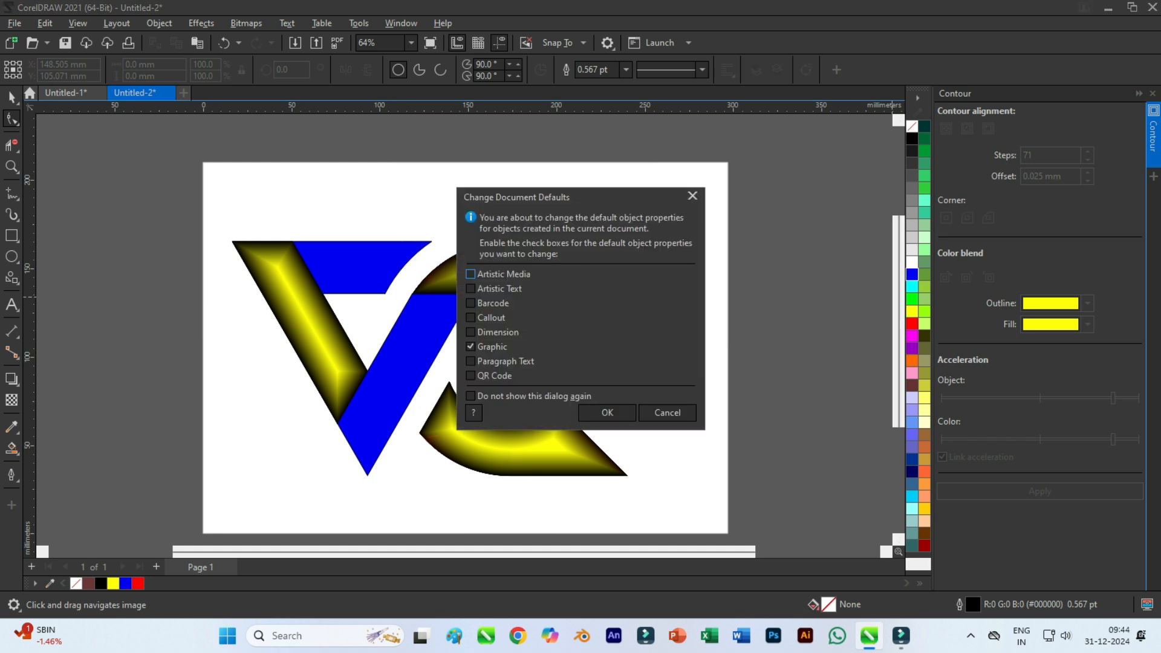
left_click(668, 413)
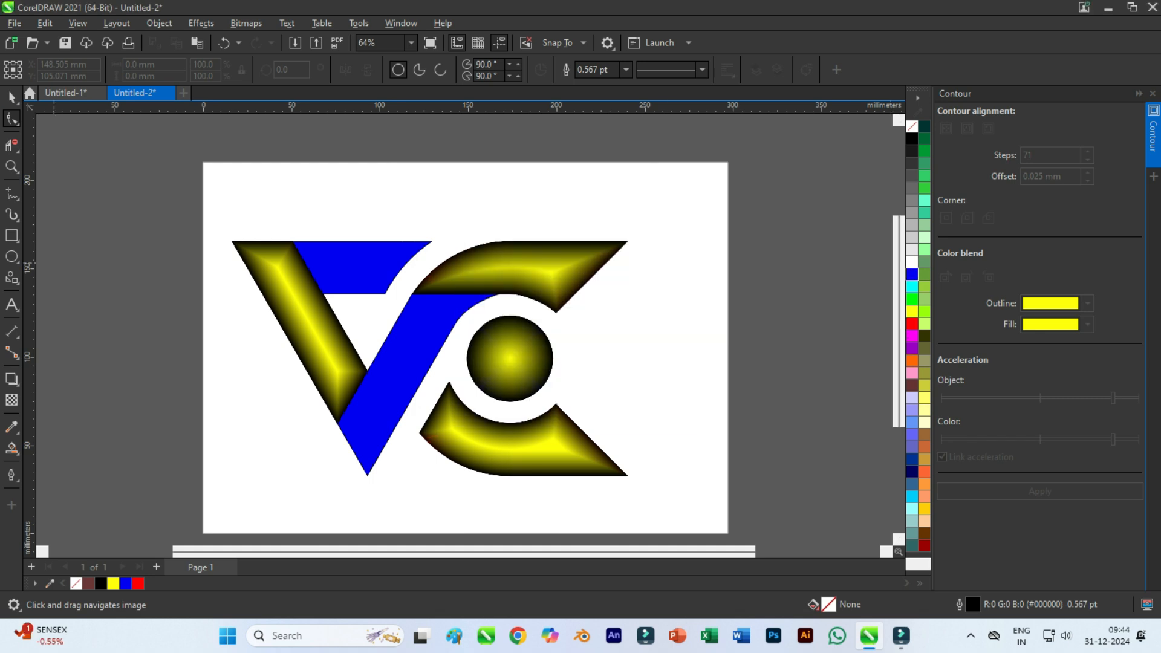
key("space")
left_click(510, 358)
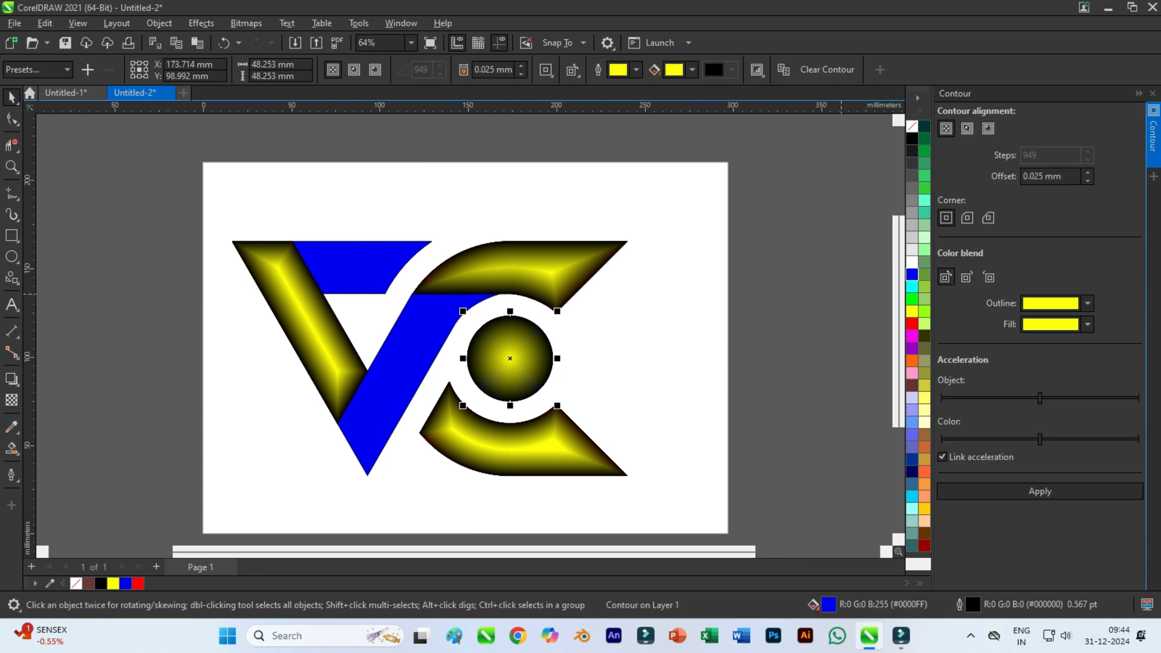
left_click(912, 261)
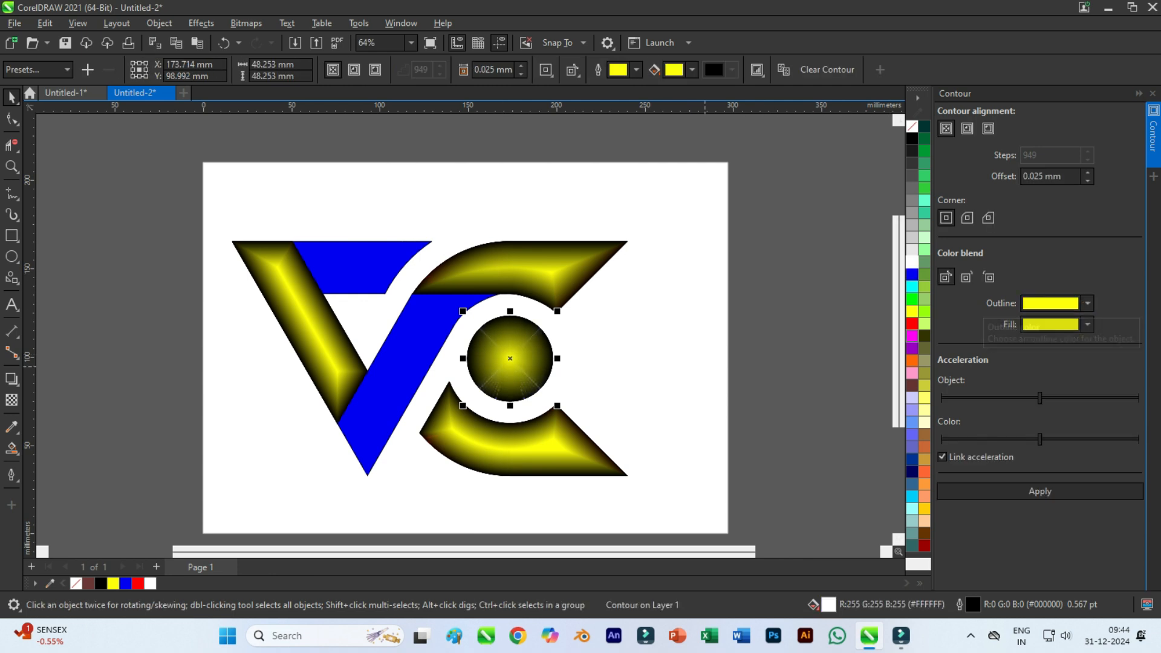
right_click(912, 126)
left_click(943, 137)
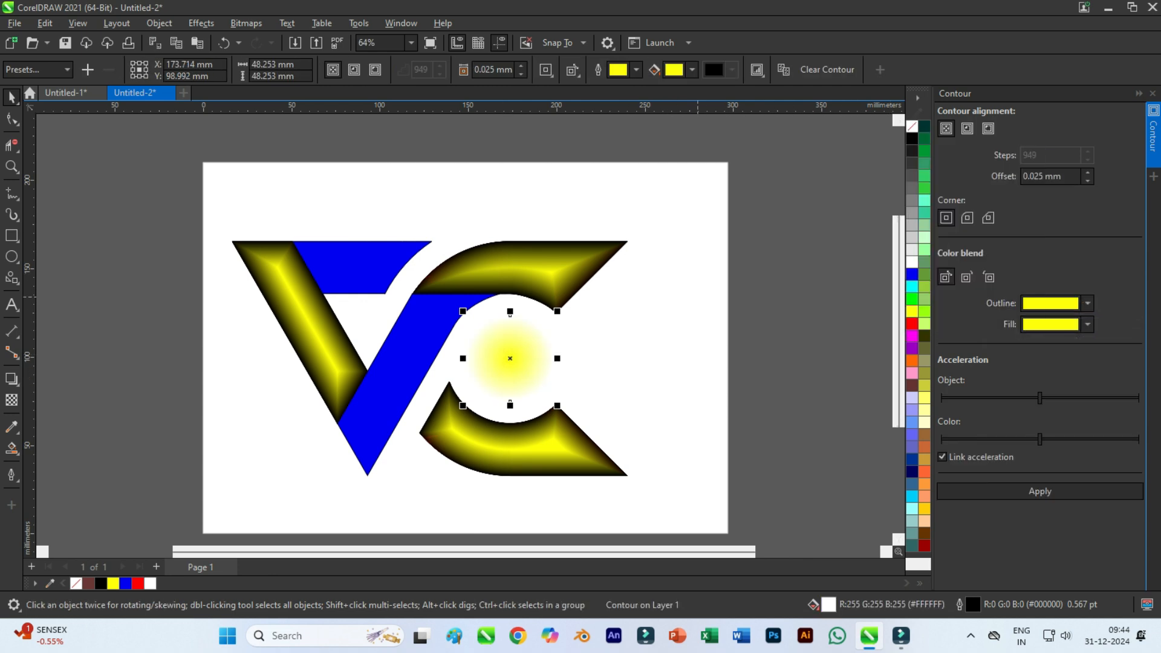
left_click(678, 355)
left_click(514, 358)
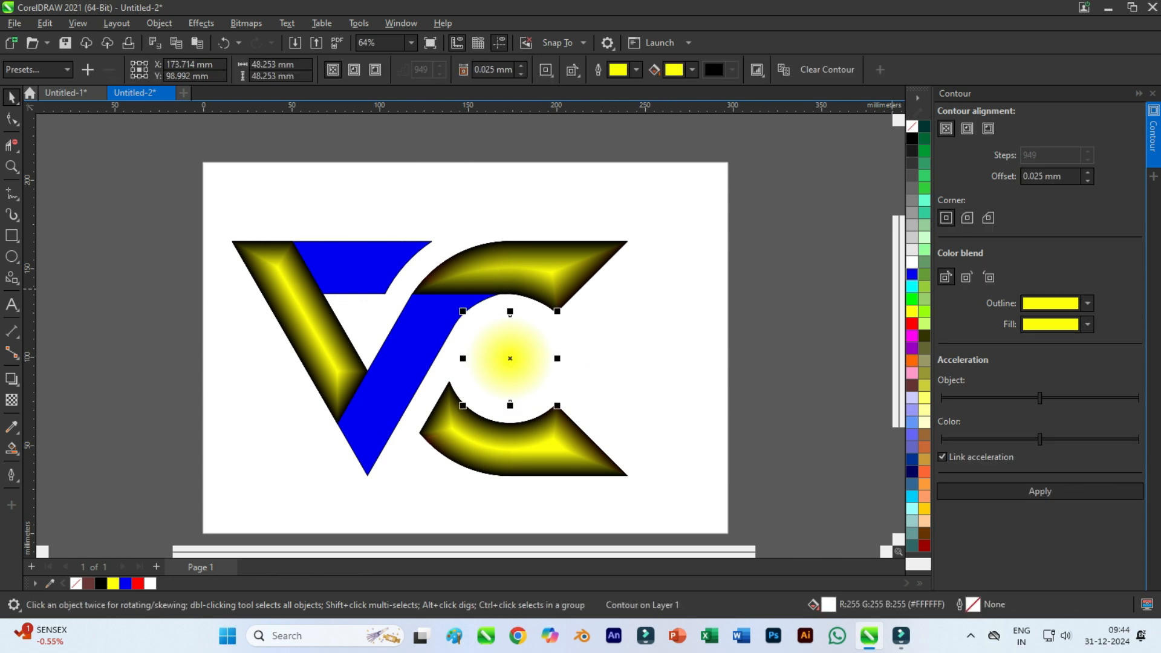
Fill the central circle with blue and set its contour's outline and fill colours to cyan.
left_click(912, 274)
left_click(1088, 304)
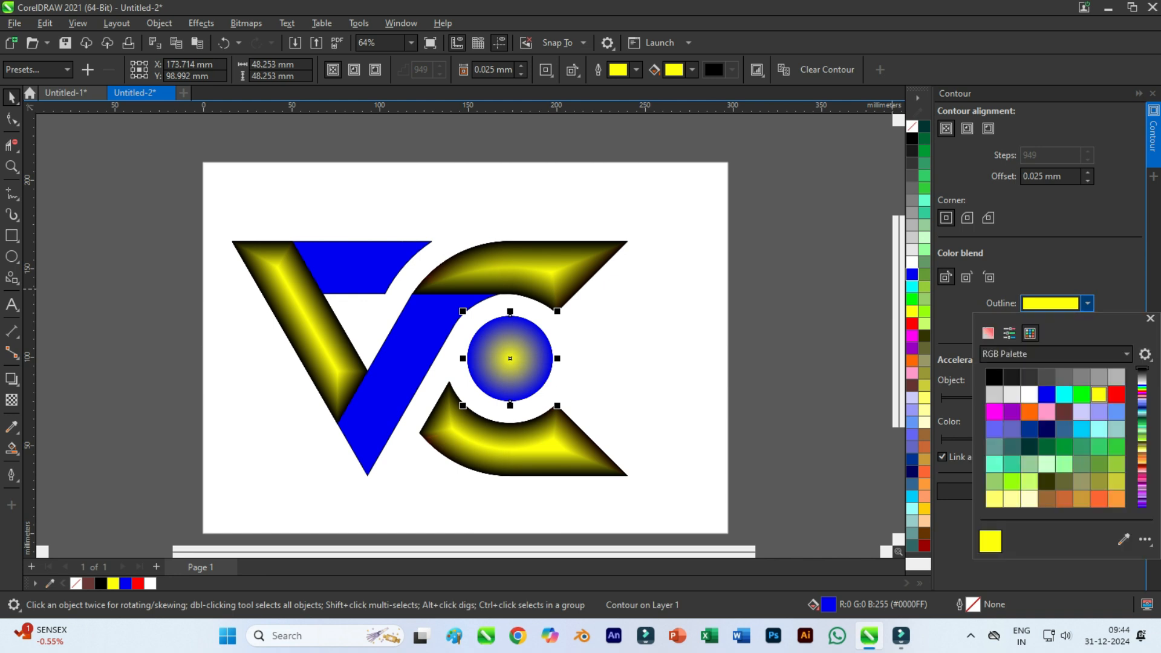
left_click(1064, 394)
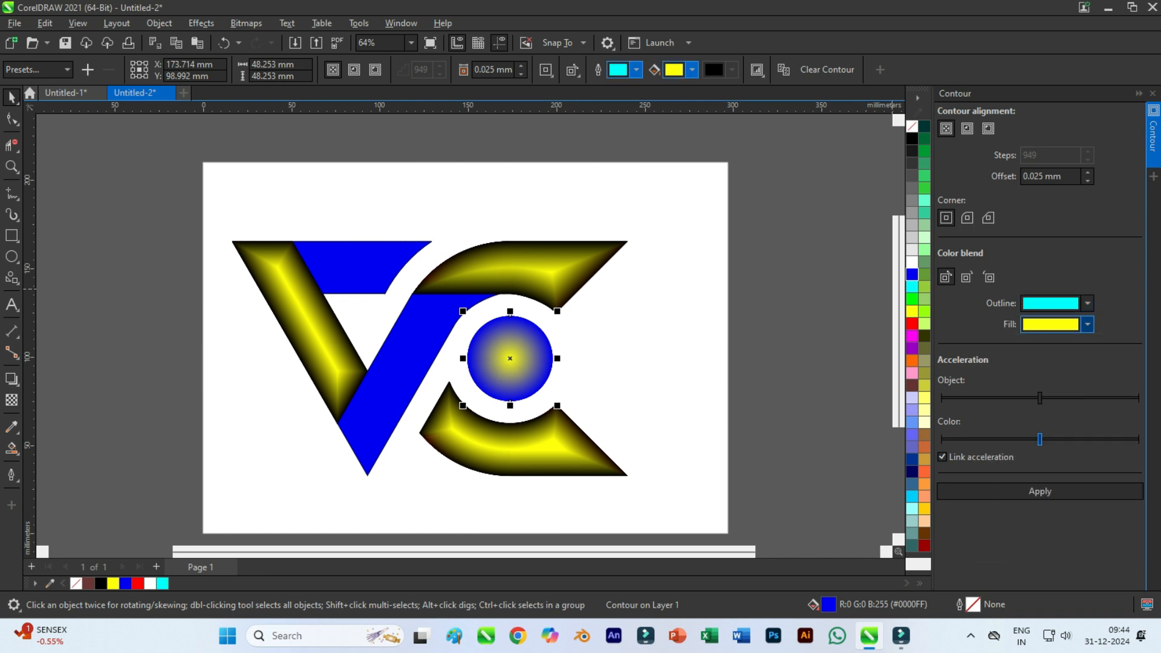
left_click(1088, 325)
left_click(1064, 415)
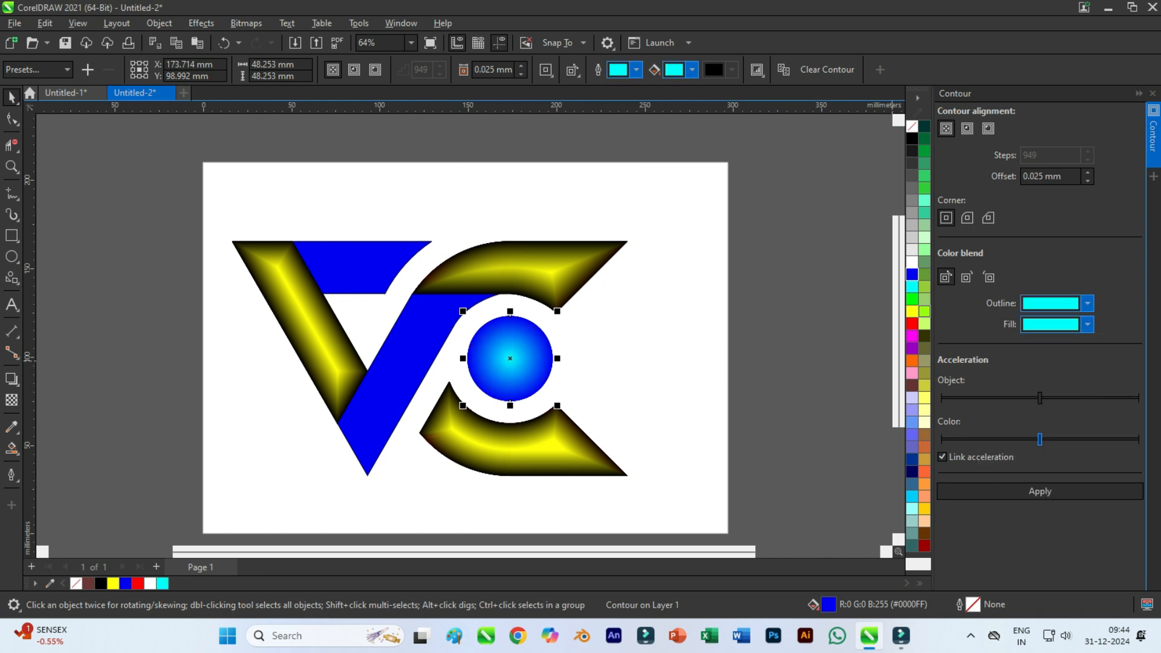
Apply the cyan to-center contour with a 0.025 mm offset to the V's right arm and the blue upper bar separately.
left_click(396, 375)
left_click(1041, 491)
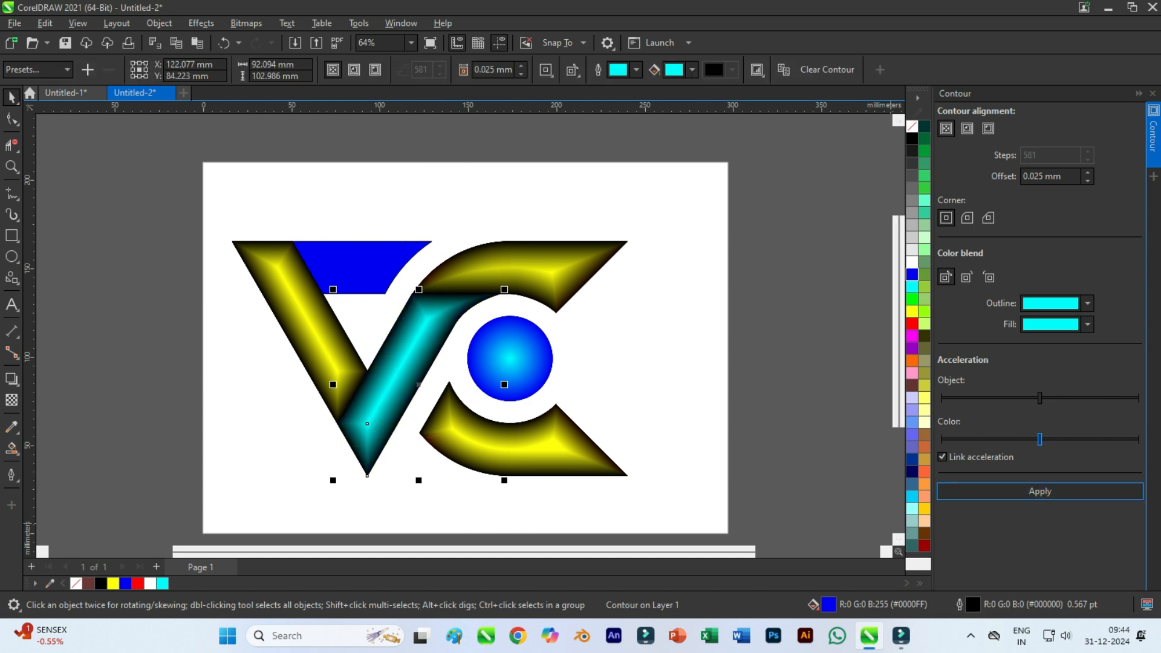
left_click(369, 254)
left_click(1040, 491)
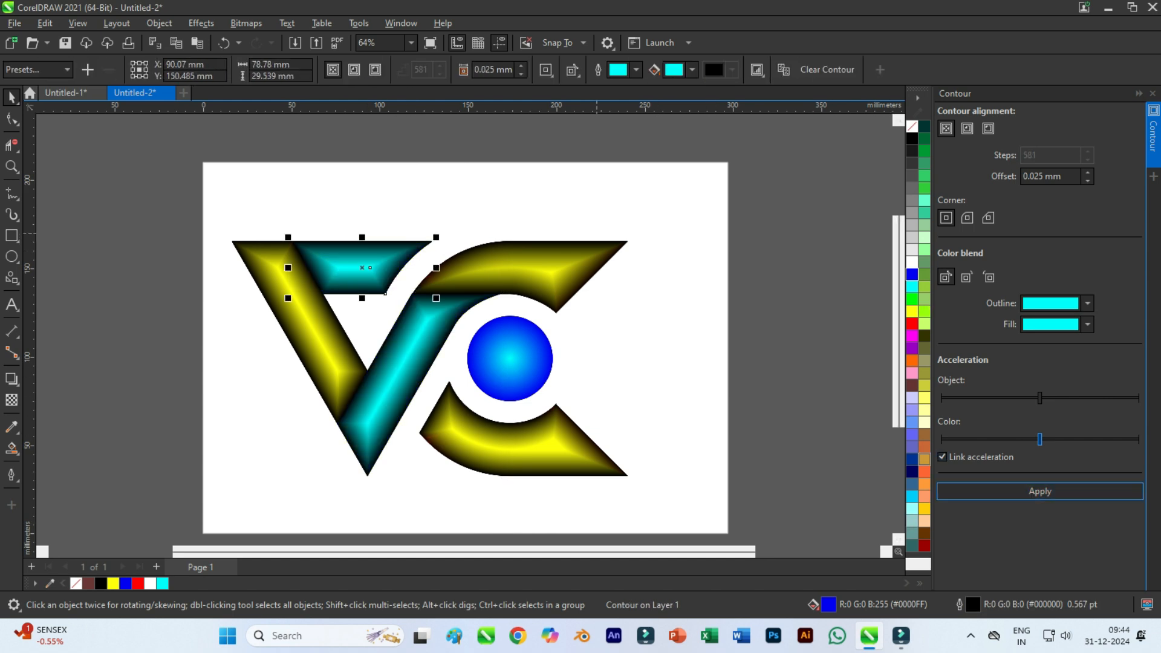
Select all the contoured logo shapes and remove their outlines.
left_click(182, 208)
left_click_drag(691, 515, 692, 515)
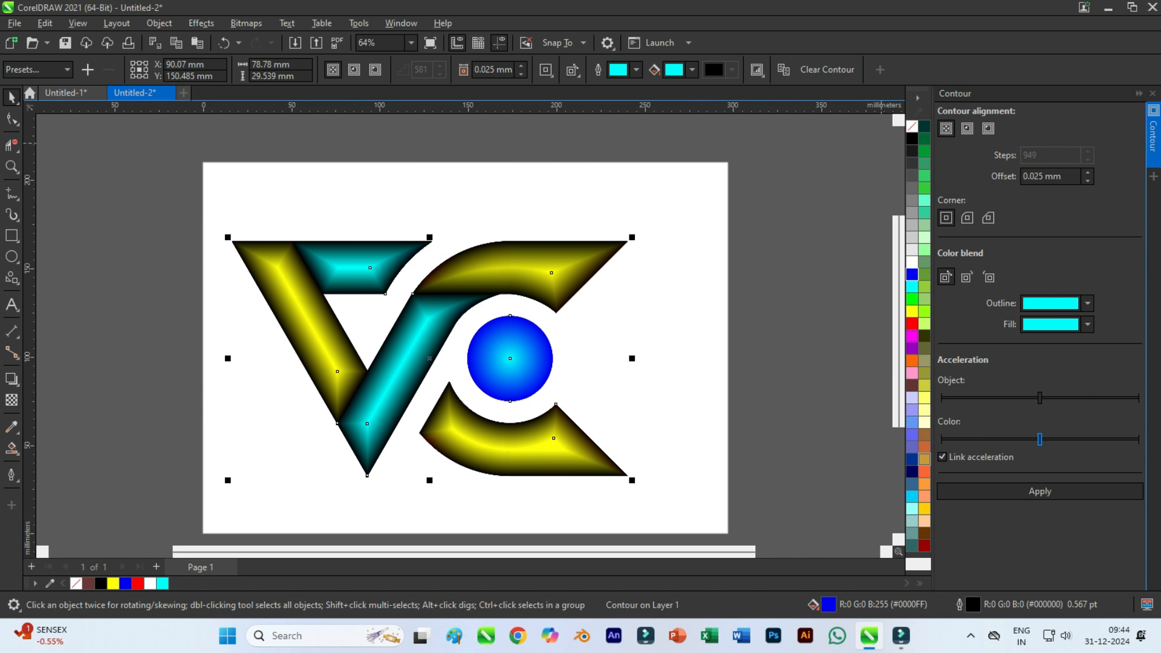
right_click(912, 126)
left_click(962, 134)
left_click(154, 185)
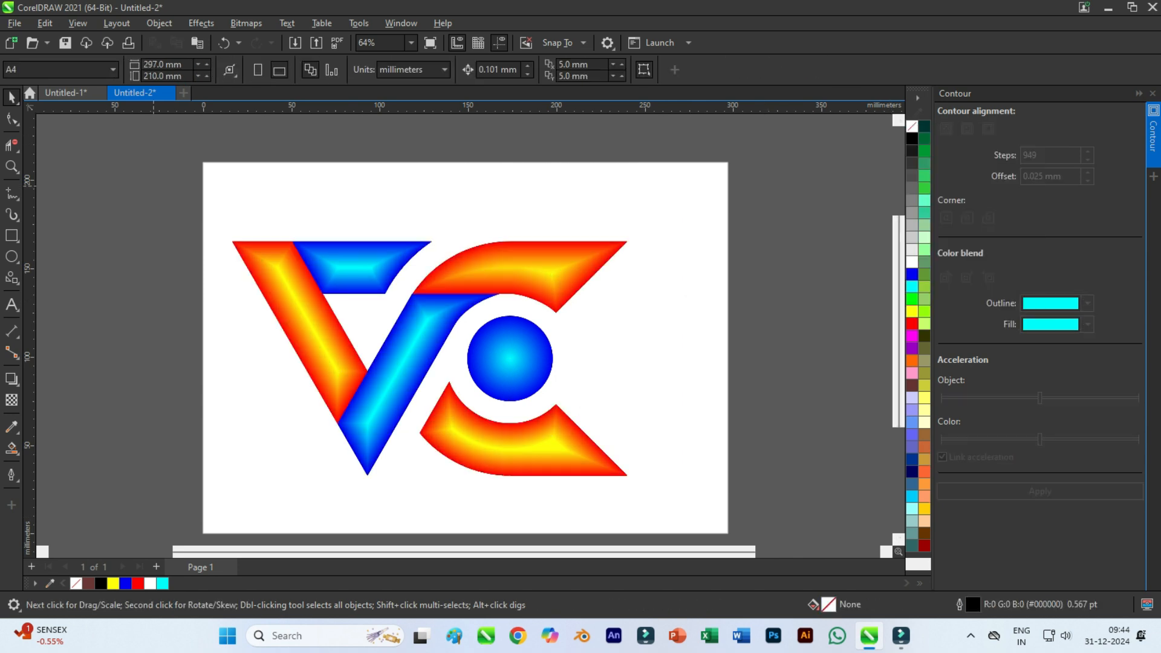
Move the whole logo slightly to the right and convert it to a 300 dpi RGB bitmap.
left_click_drag(678, 512, 678, 513)
left_click_drag(594, 468, 616, 472)
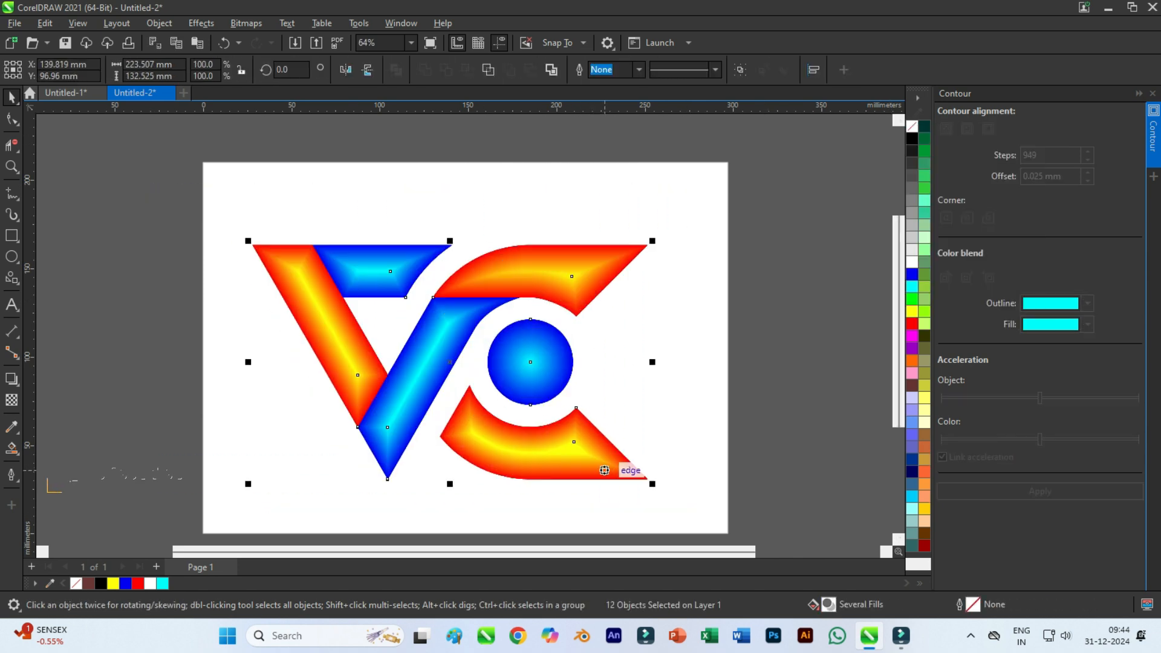
left_click(202, 23)
left_click(214, 41)
Apply the Plastic effect to the logo bitmap with highlight 41, depth 34 and smoothness 61.
left_click(202, 23)
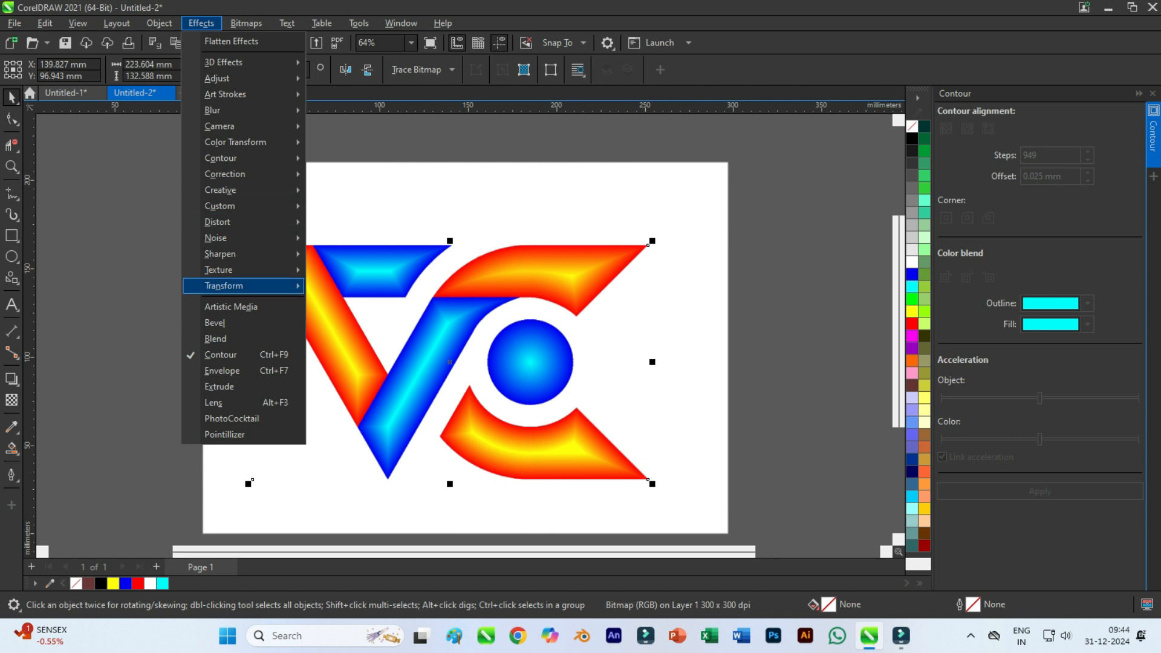
mouse_move(242, 269)
left_click(343, 319)
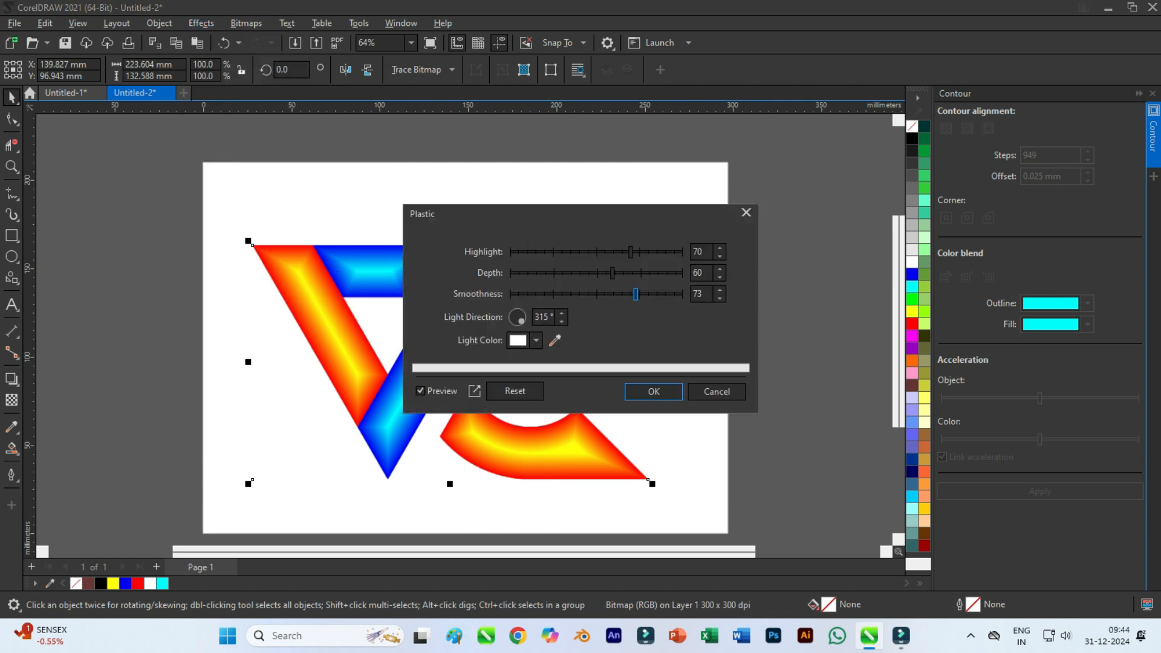
left_click_drag(544, 214, 729, 144)
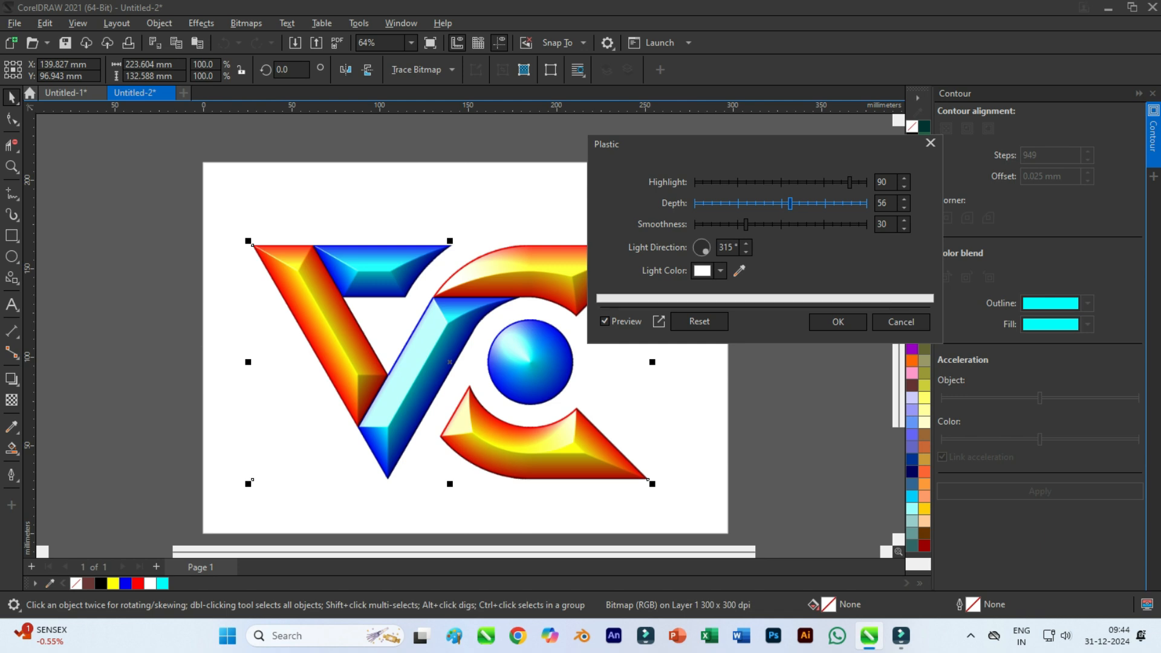
left_click_drag(849, 182, 765, 182)
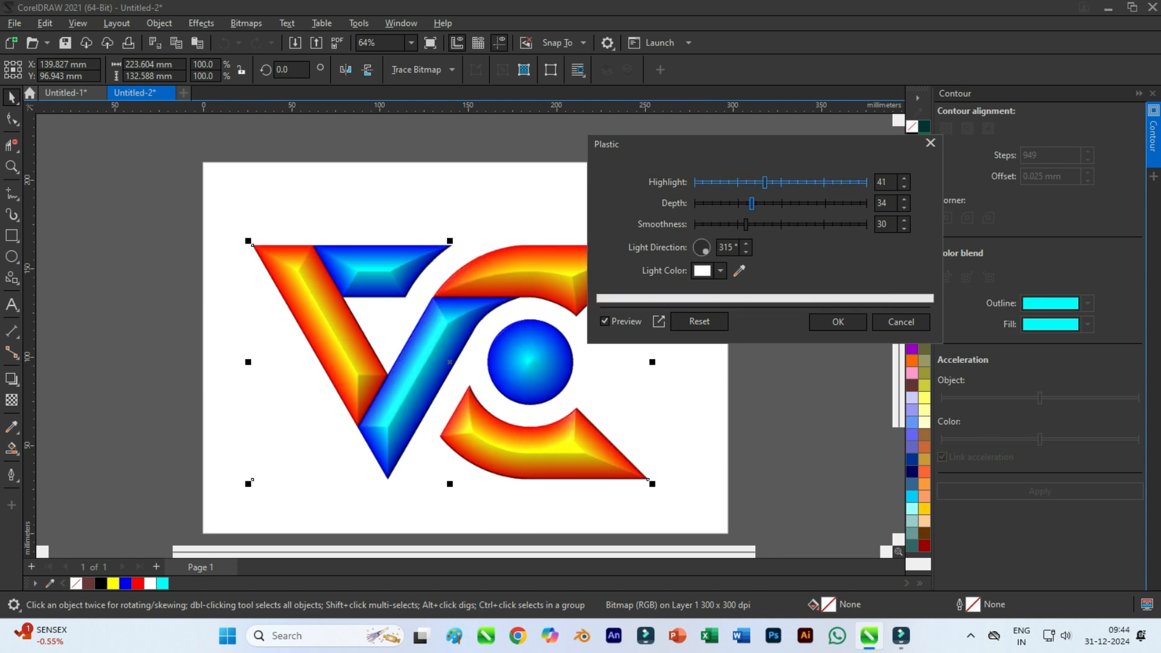
left_click_drag(746, 225, 800, 224)
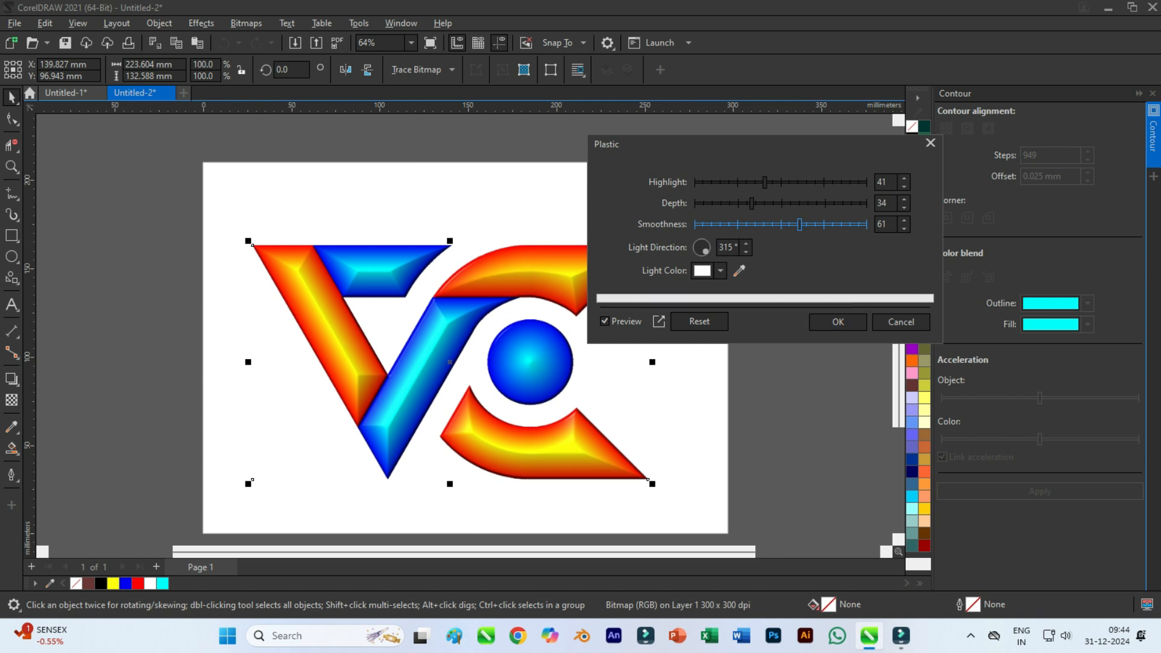
left_click(839, 323)
left_click(762, 315)
Draw a rectangle about 262 by 159 mm around the logo and fill it with black.
scroll(424, 291, "down", 1)
left_click(12, 234)
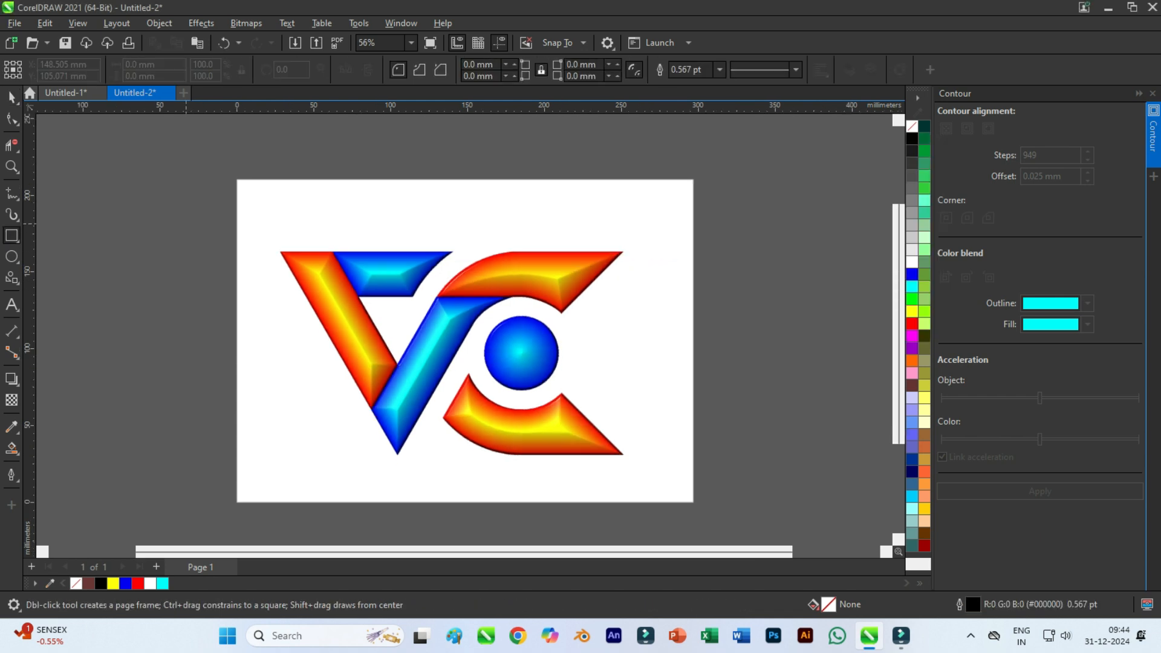
left_click_drag(253, 231, 656, 476)
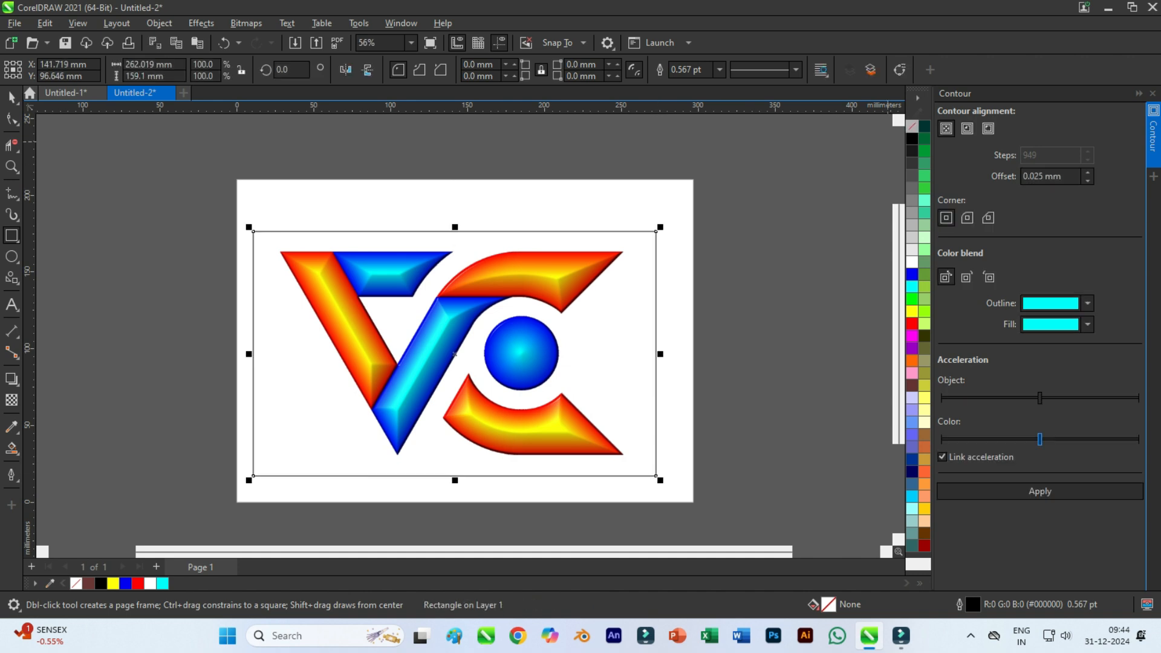
left_click(912, 139)
Send the black rectangle to the back of the page, behind the logo.
right_click(408, 208)
mouse_move(435, 307)
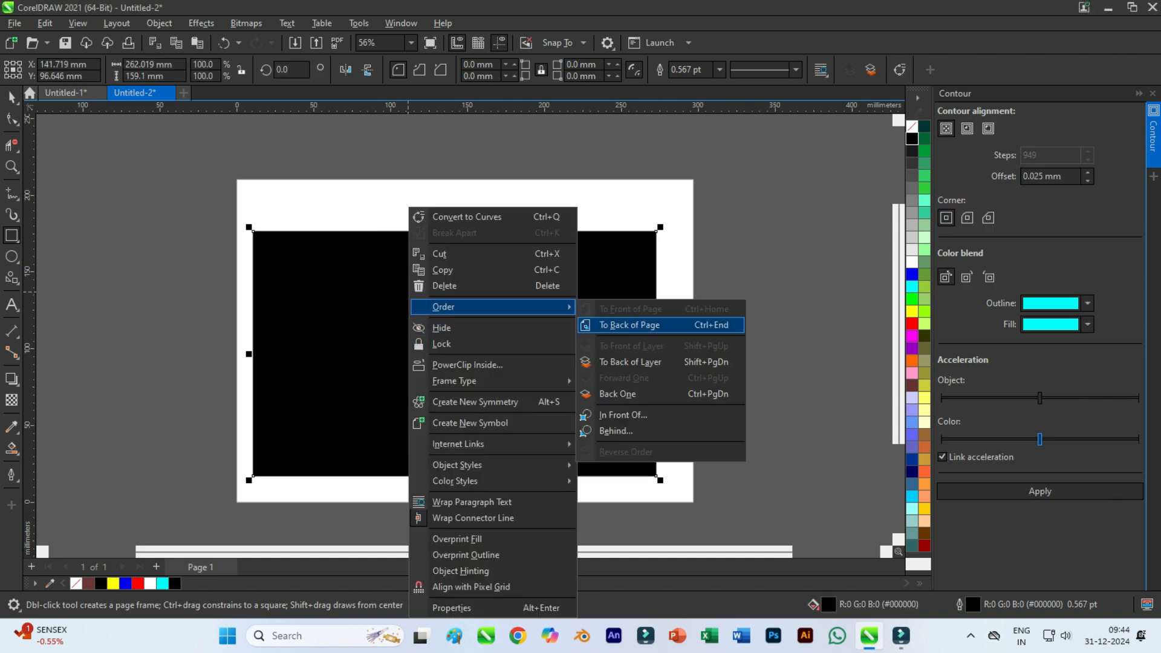
left_click(629, 325)
scroll(390, 342, "up", 1)
key("space")
key("Escape")
scroll(391, 370, "up", 1)
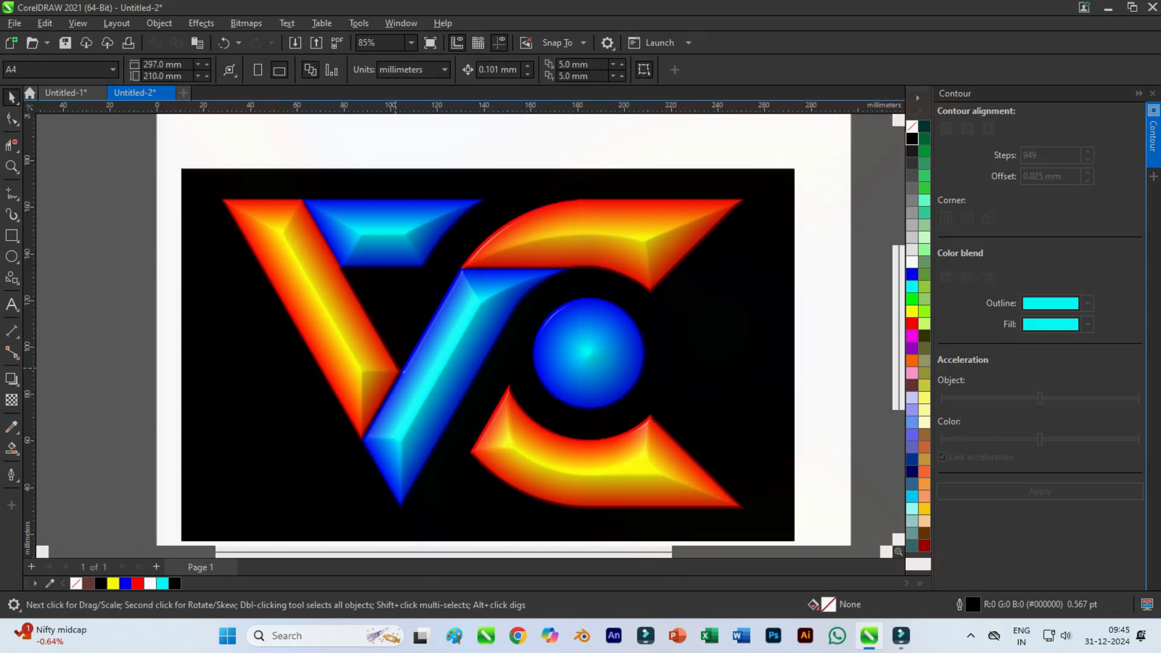